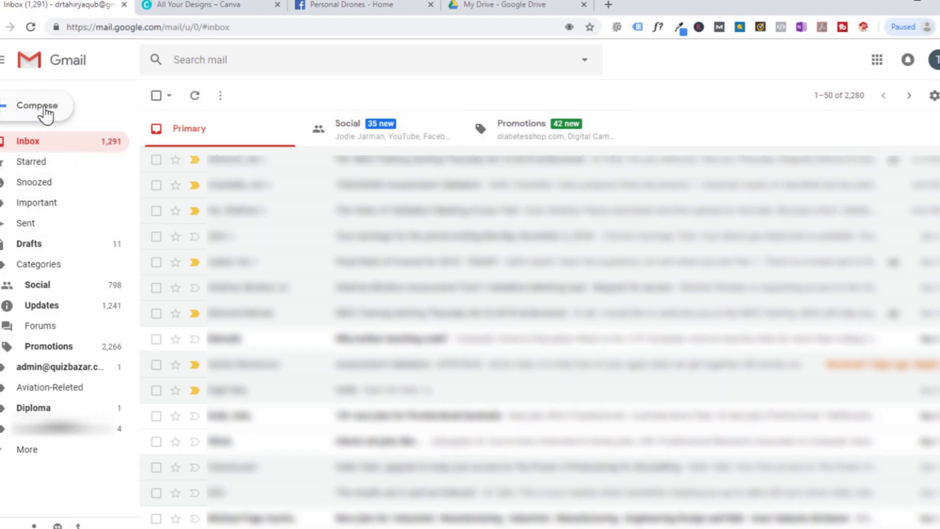
Open a new message to examine the current e-mail signature, and close it
click(46, 114)
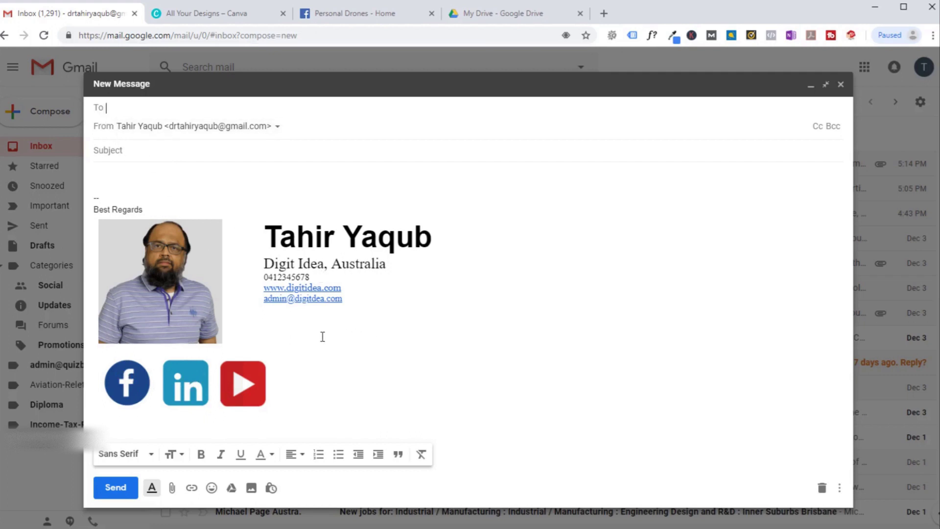
key(Escape)
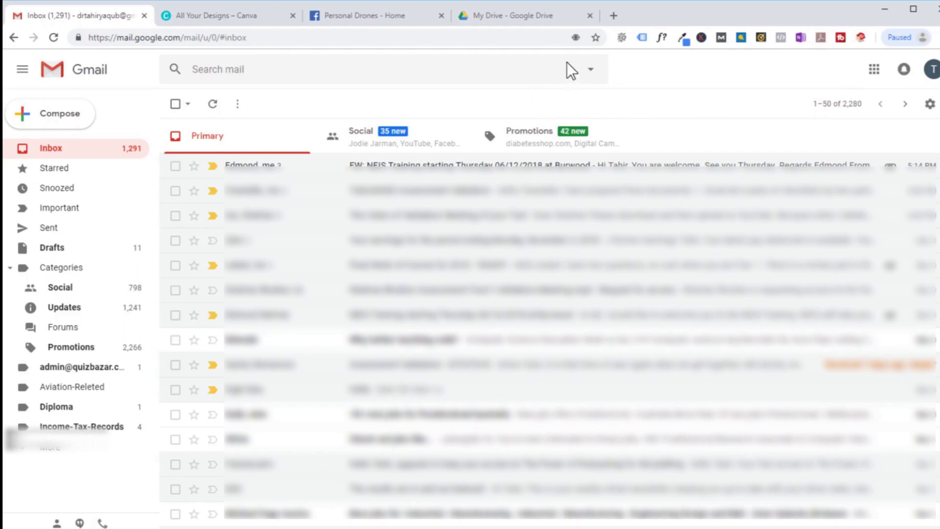
Search Google for "professional gmail signatures" in a new browser tab
key(ctrl+t)
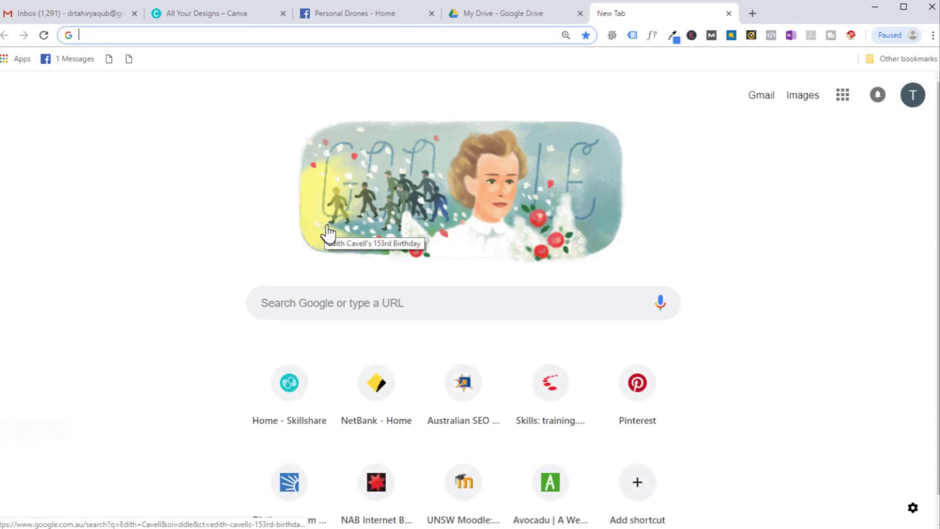
click(323, 307)
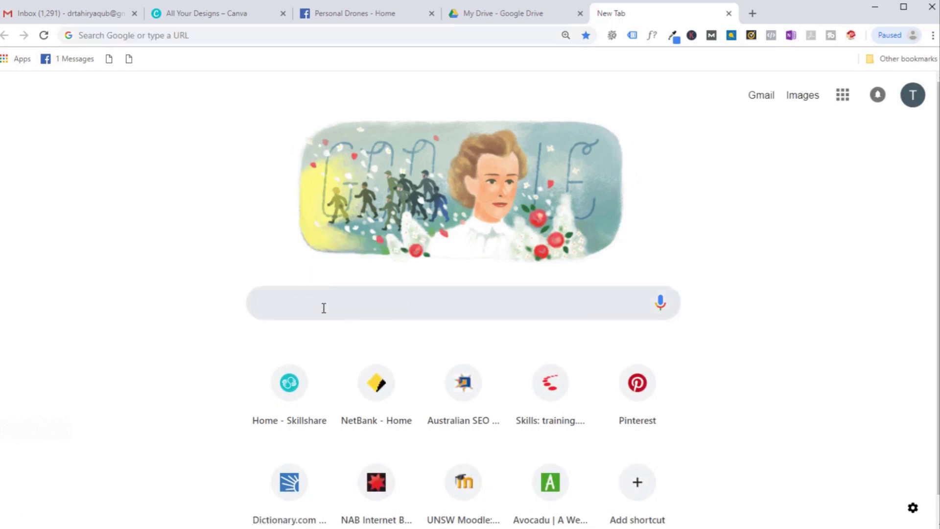
text(professional g)
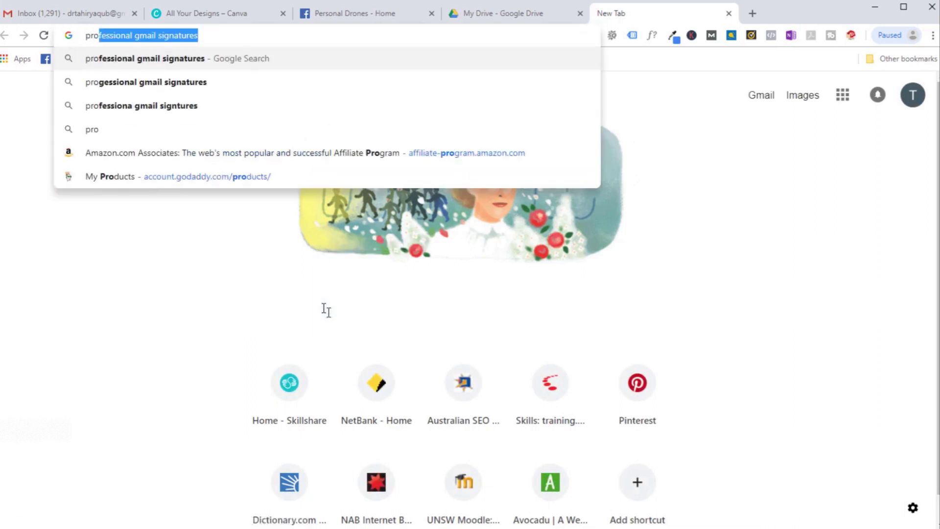
text(mail signature)
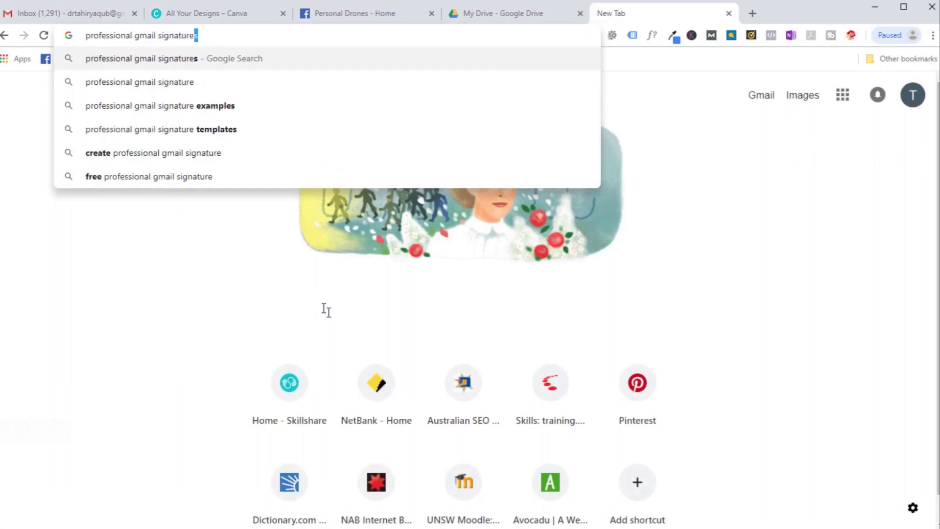
key(Return)
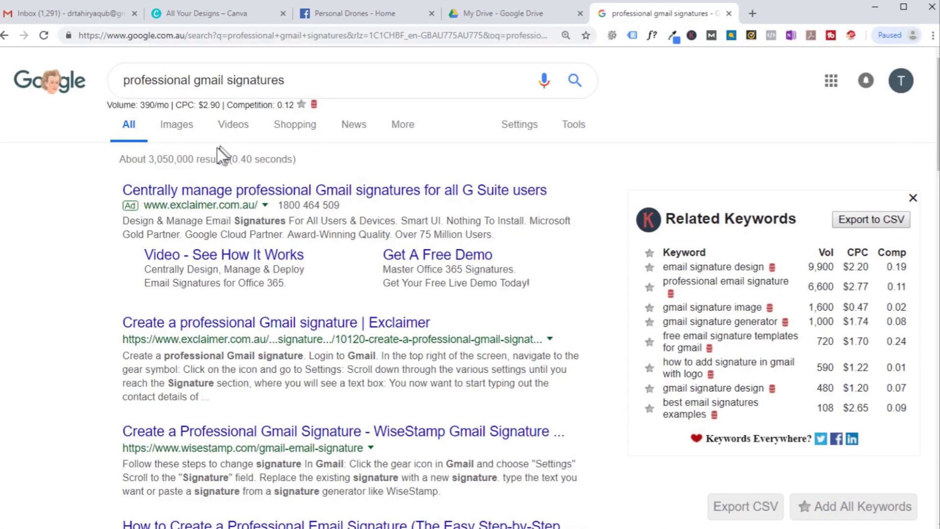
Browse the image results for signature design examples and close the search page
click(178, 128)
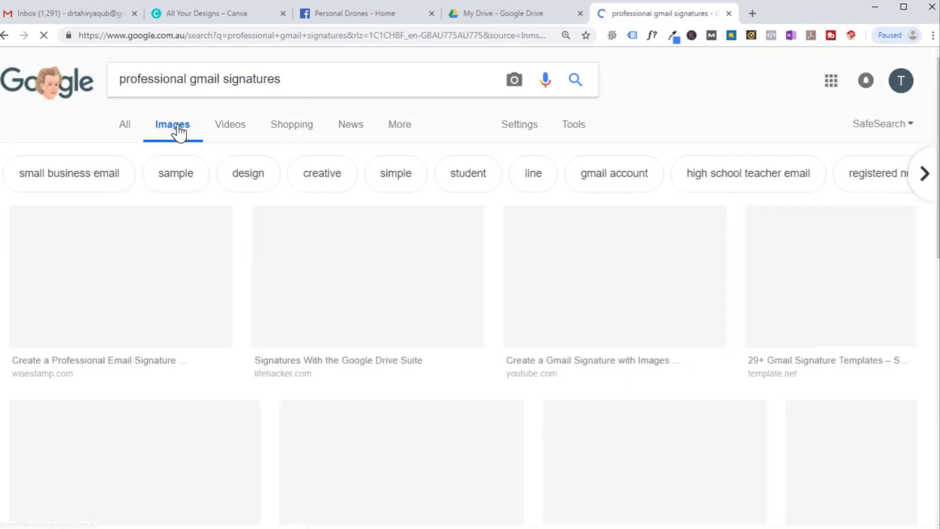
scroll(195, 308, down, 4)
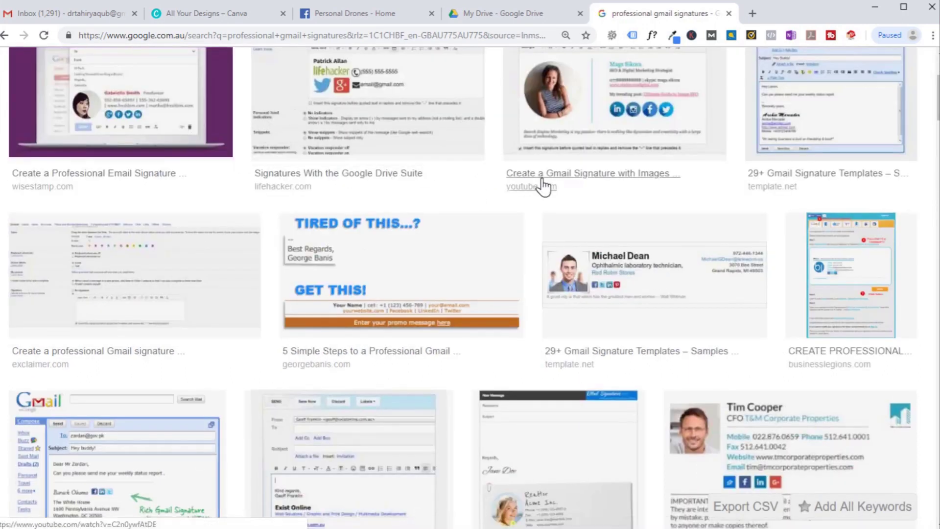
scroll(634, 302, down, 14)
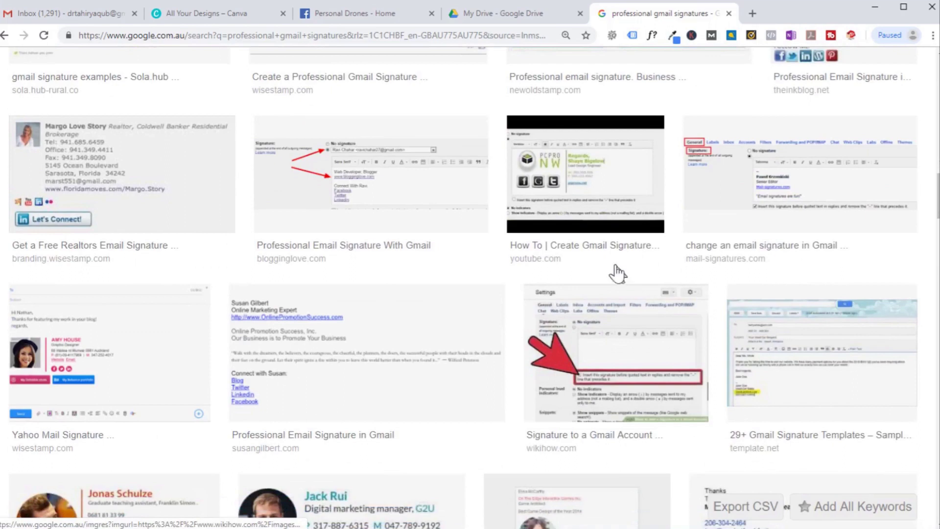
scroll(615, 269, down, 9)
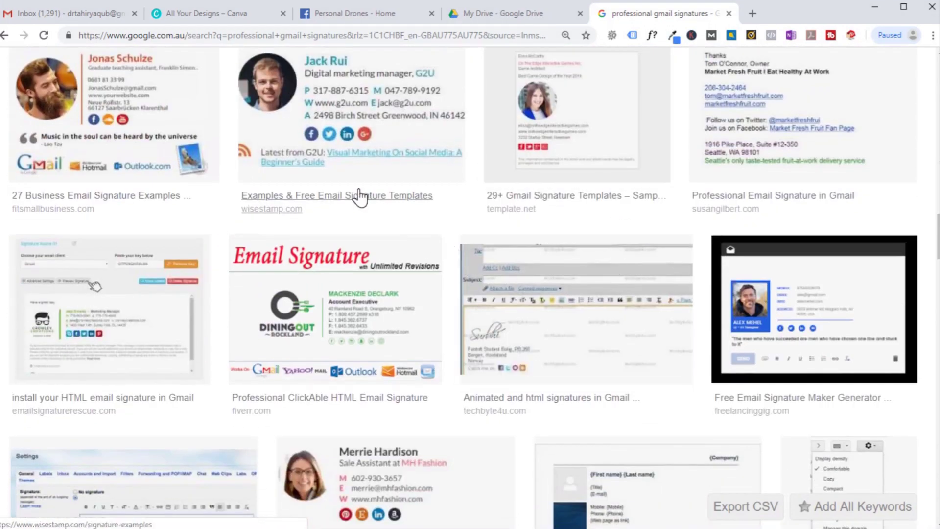
key(ctrl+w)
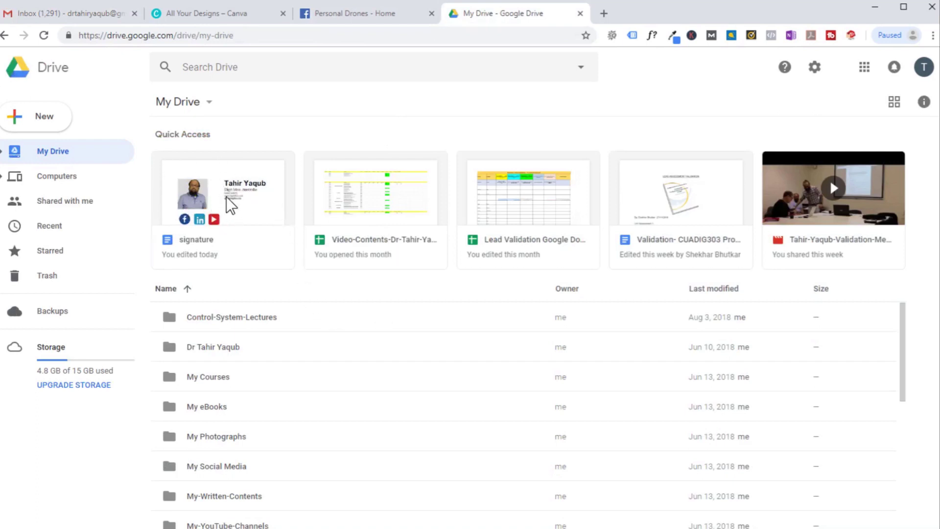
Switch to Gmail and open the Signature section of the general settings
click(96, 12)
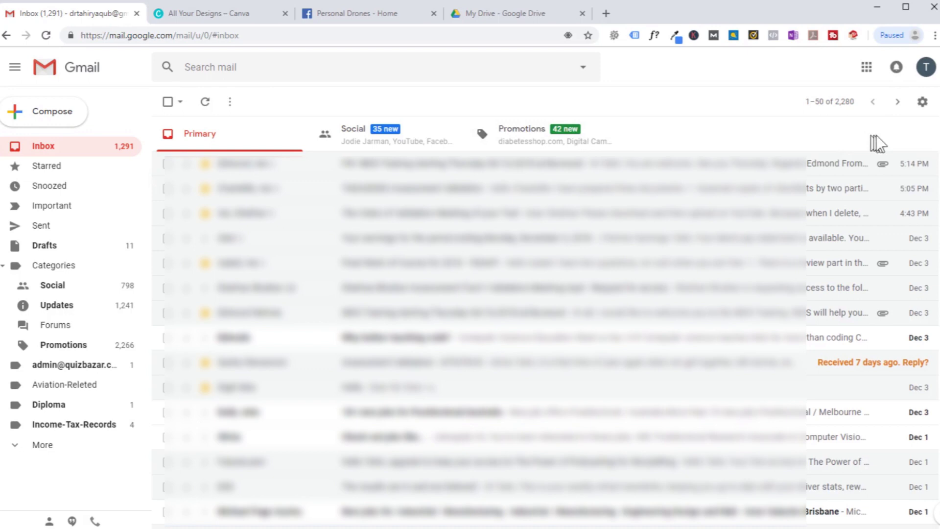
click(922, 103)
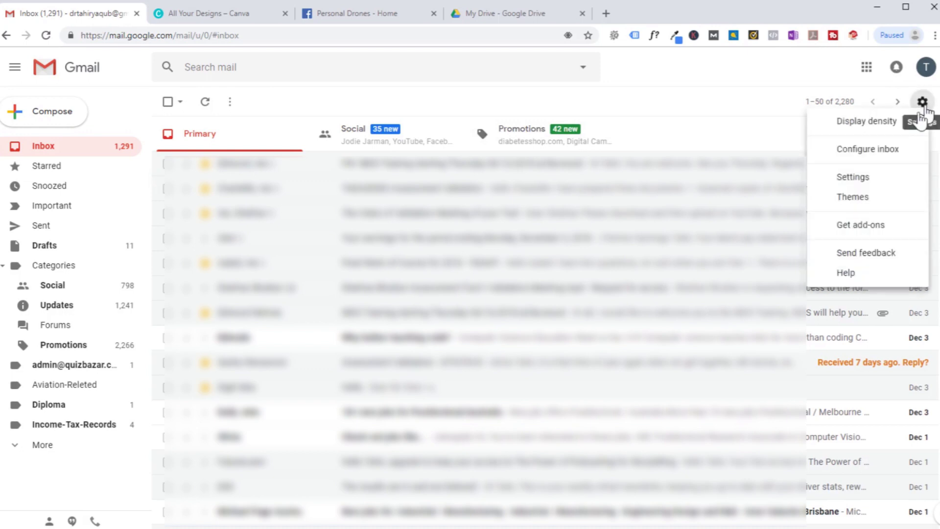
click(845, 181)
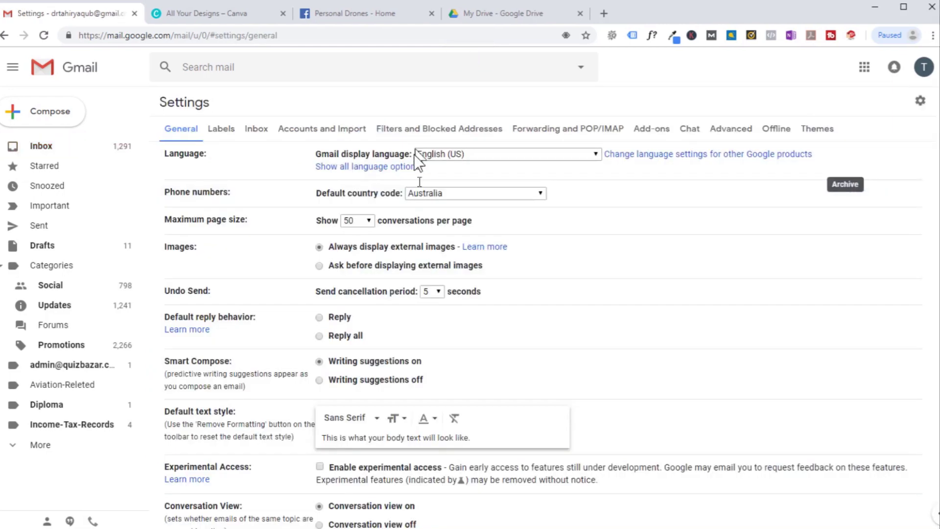
scroll(530, 254, down, 14)
scroll(620, 260, down, 3)
scroll(619, 256, up, 1)
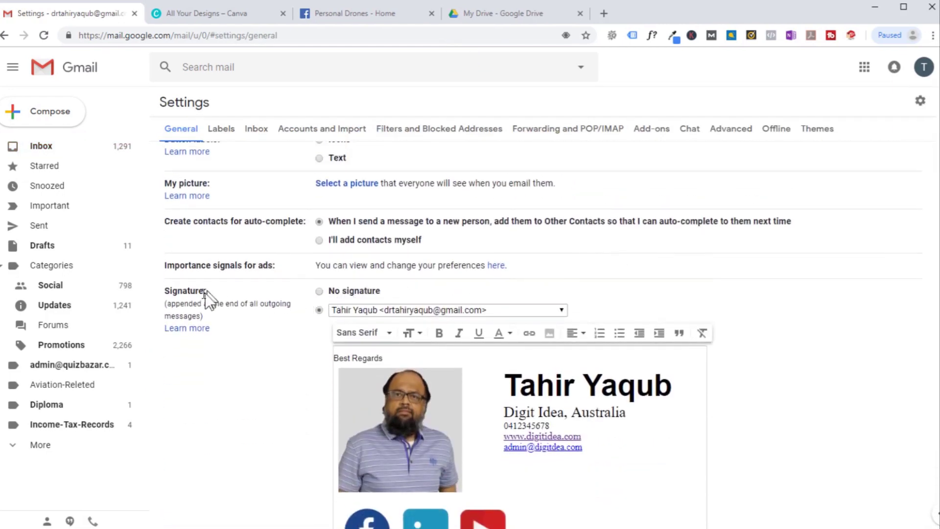
scroll(323, 343, down, 3)
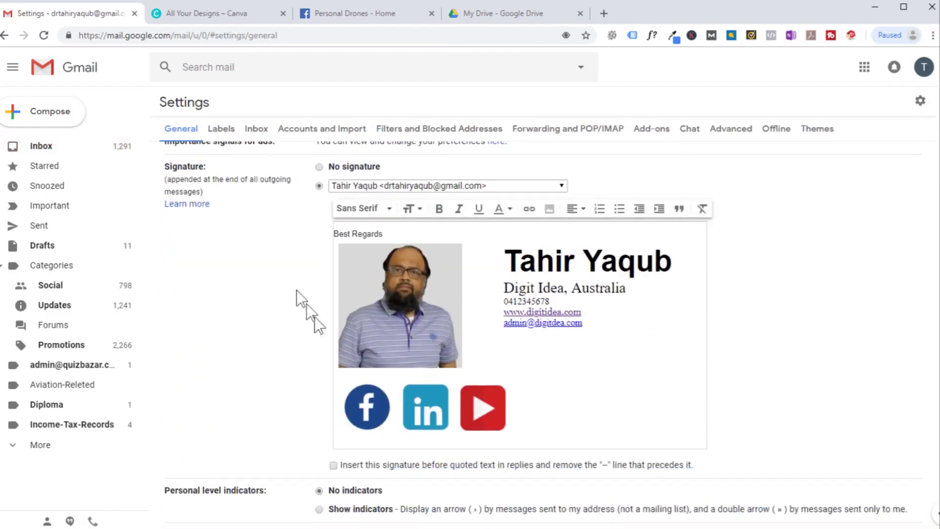
Examine which sender accounts can have their own signature, leaving the current account selected
click(319, 186)
click(561, 186)
click(611, 169)
click(493, 186)
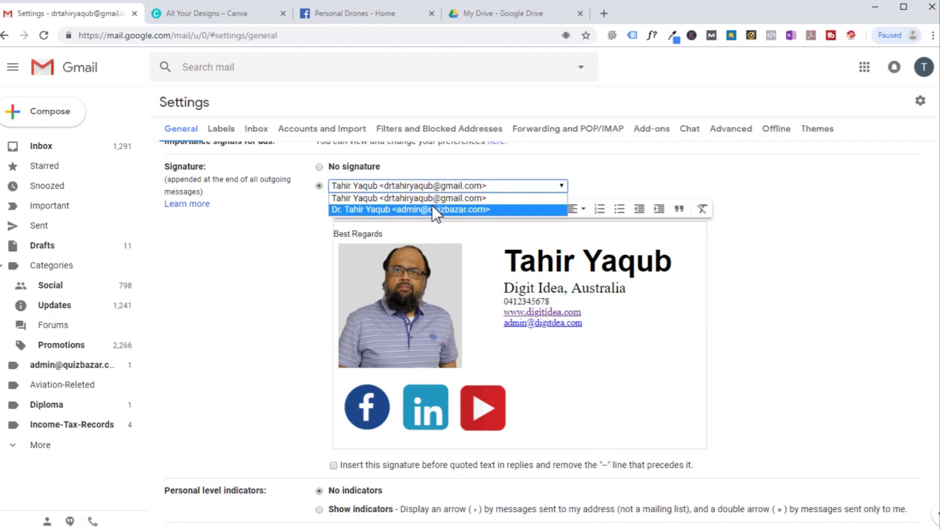
click(607, 172)
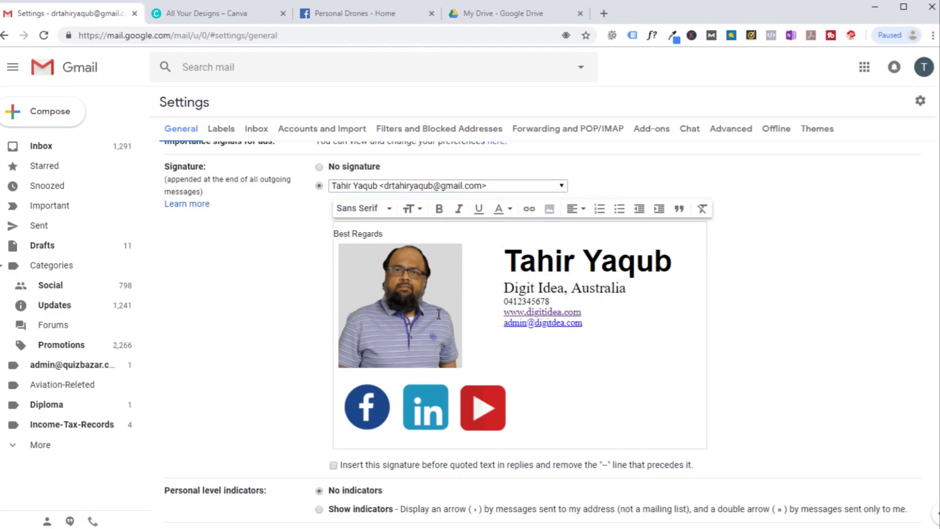
Delete the entire existing signature, including its photo, contact text and social icons, and save the settings
click(604, 390)
key(BackSpace)
key(BackSpace)
key(BackSpace)
drag(583, 324, 287, 221)
key(BackSpace)
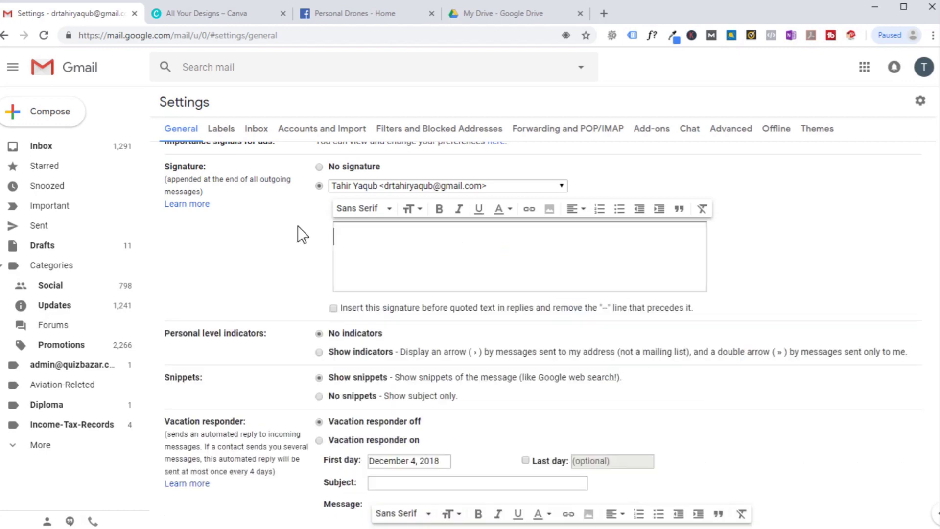
scroll(607, 519, down, 6)
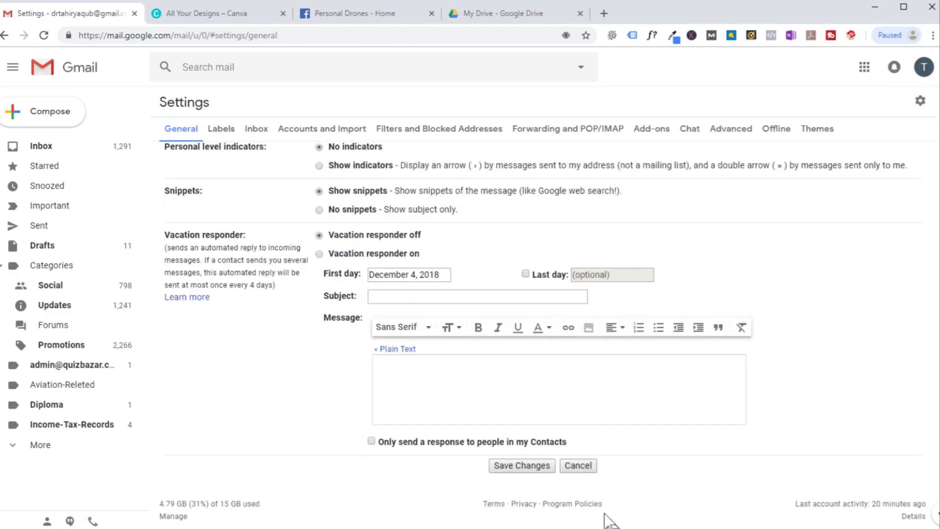
click(540, 465)
scroll(846, 244, up, 15)
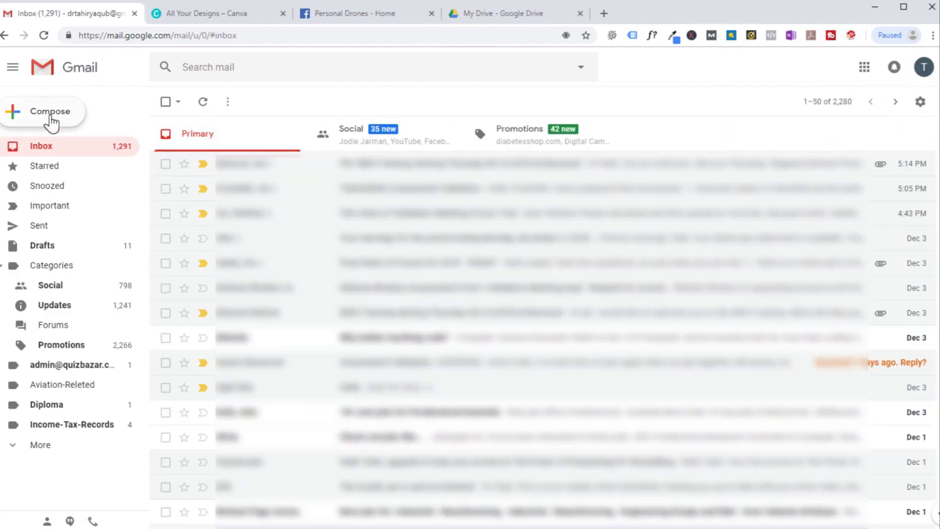
Open a blank new message to check its signature area, and close it
click(49, 114)
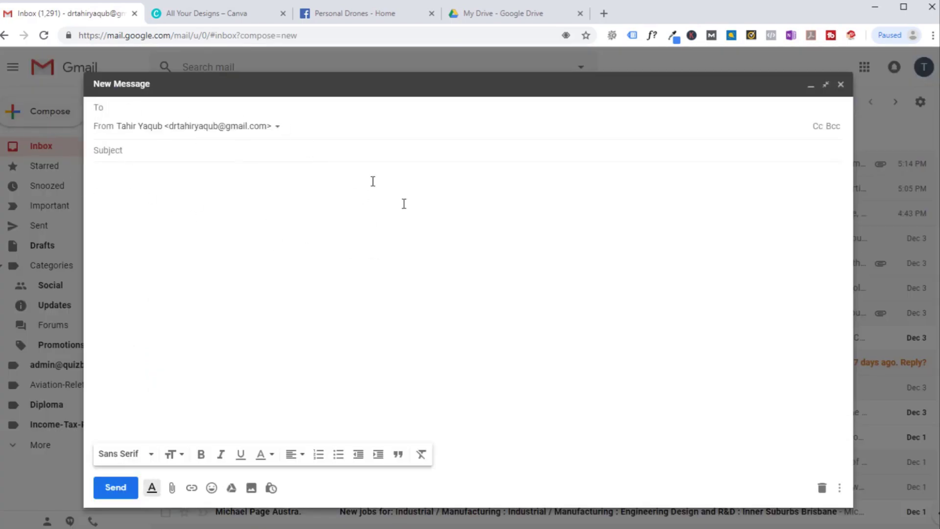
click(841, 86)
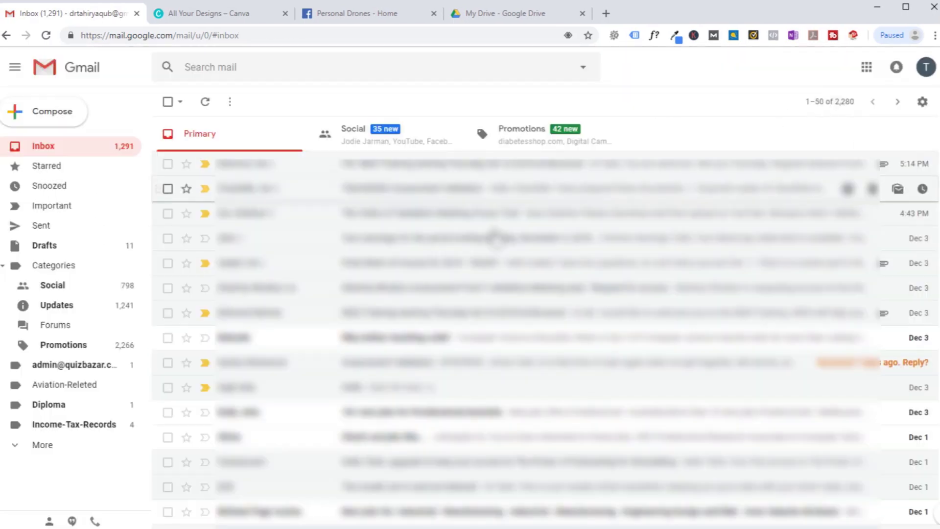
Switch to Google Drive and remove the existing "signature" document
key(ctrl+4)
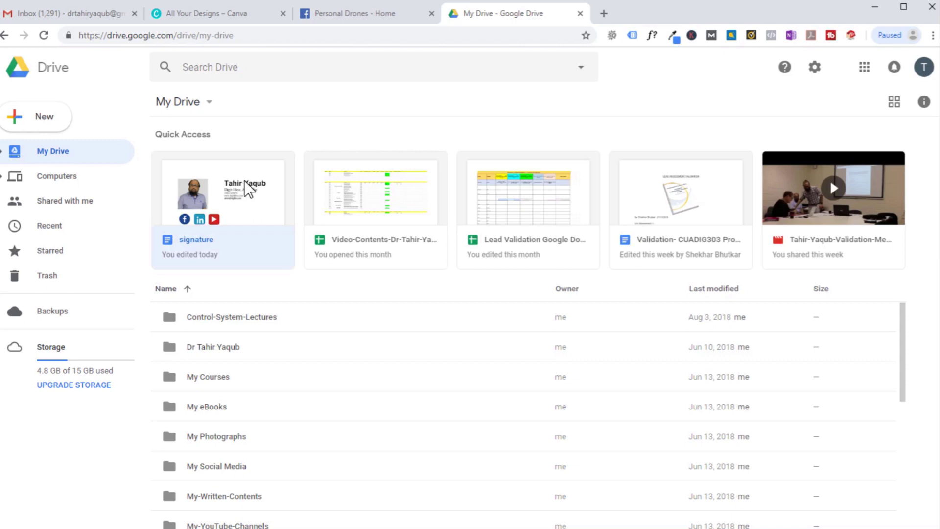
right_click(247, 188)
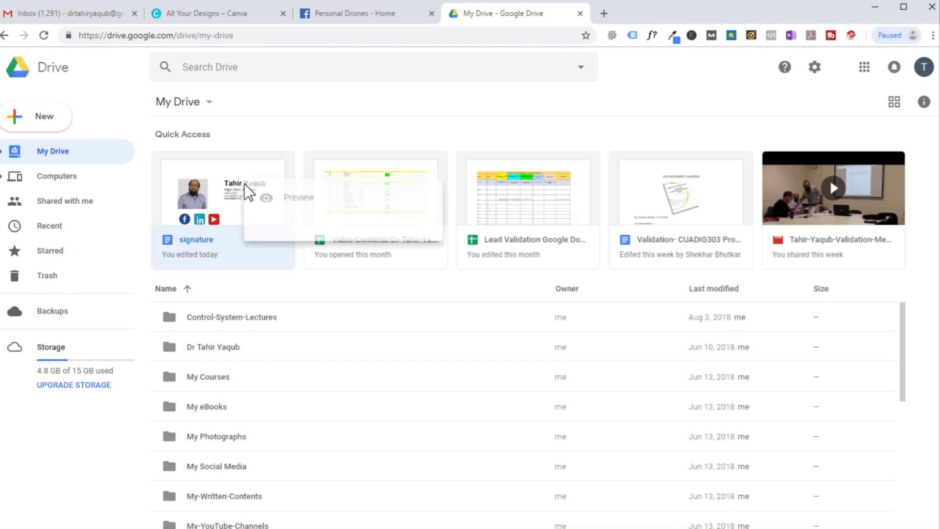
click(314, 431)
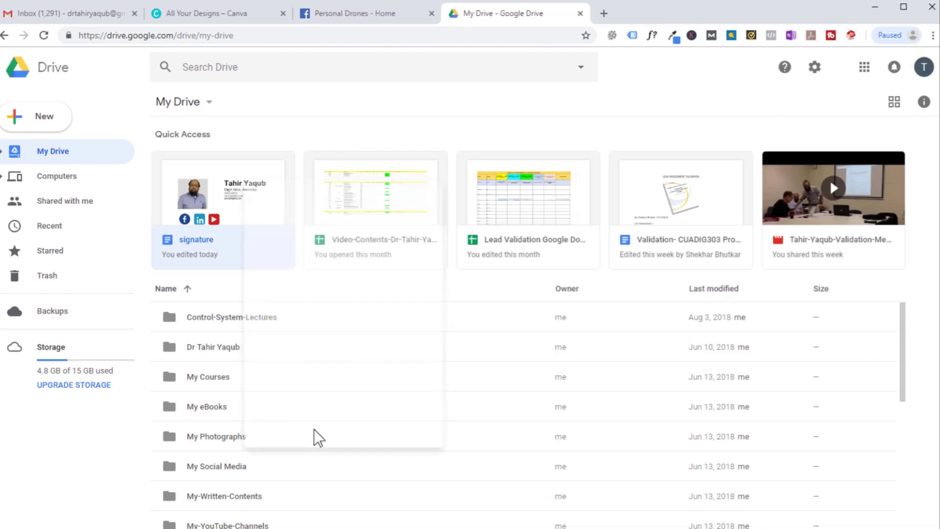
Create a new Google Docs document and name it gmail-signature
click(49, 126)
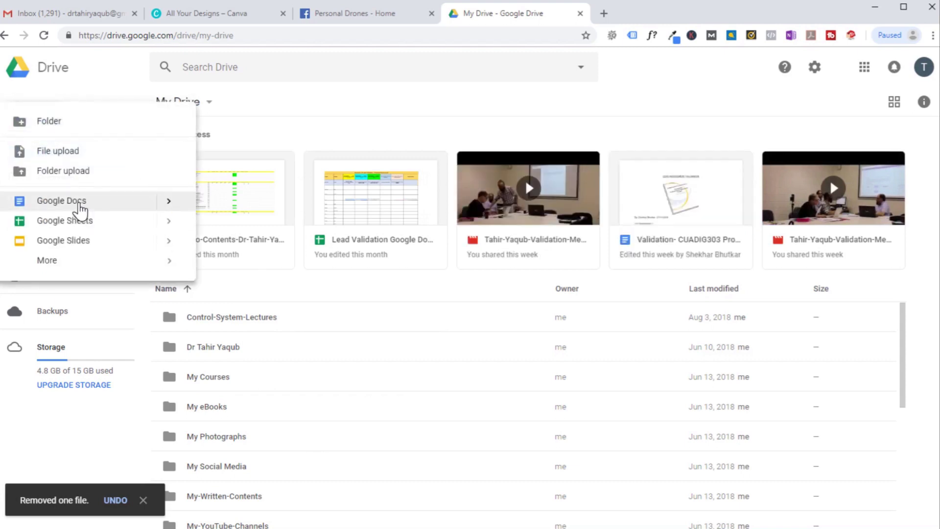
click(80, 211)
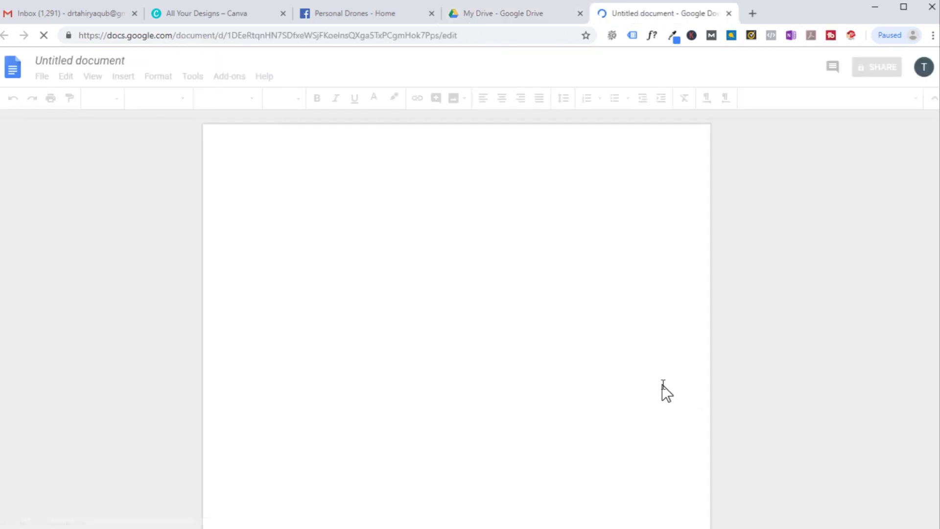
click(127, 61)
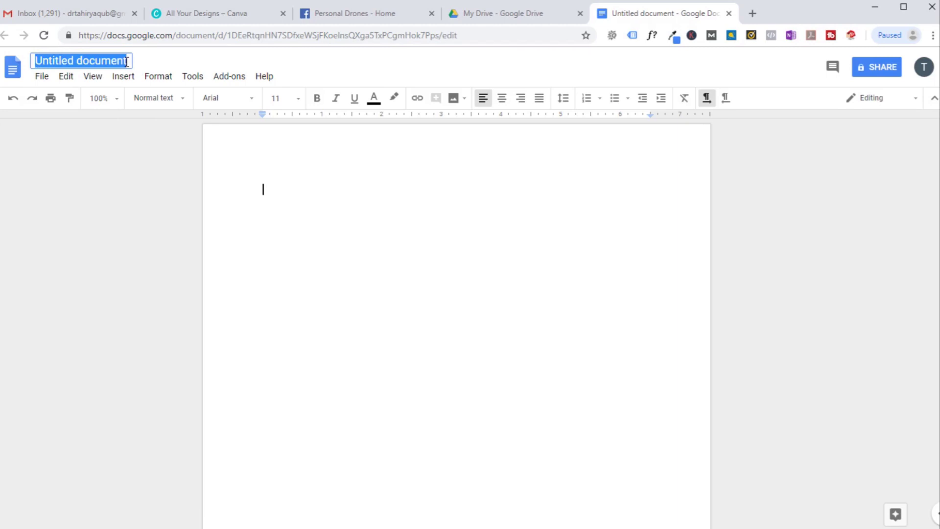
text(gmail-signature)
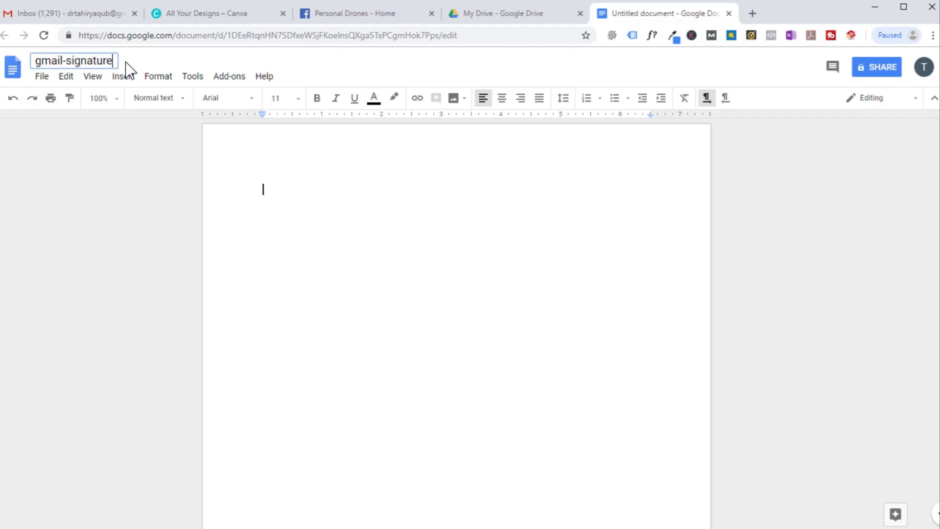
key(Return)
Insert a 2 x 2 table into the blank document
click(123, 76)
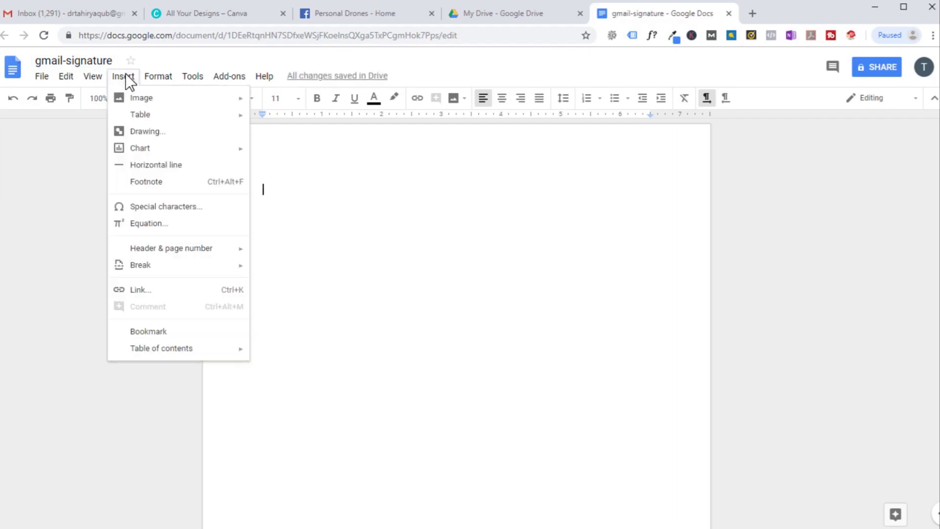
mouse_move(149, 120)
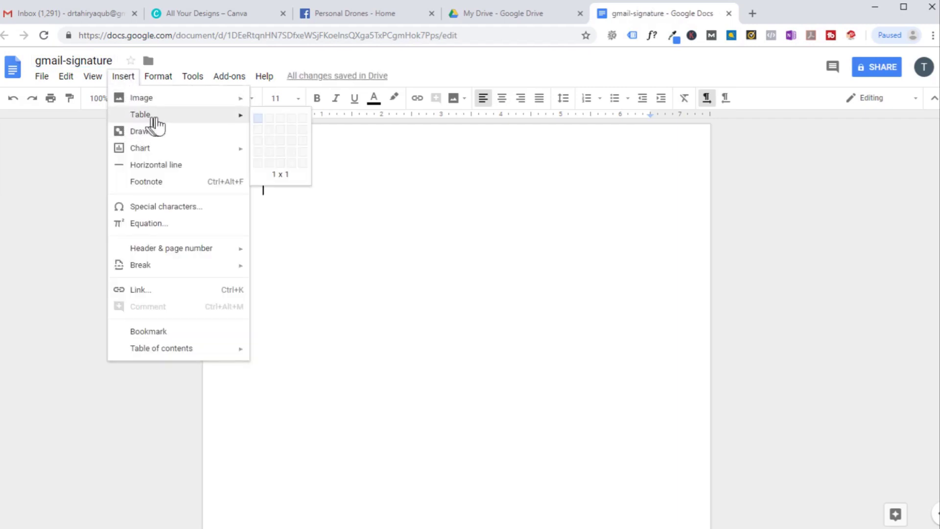
click(267, 128)
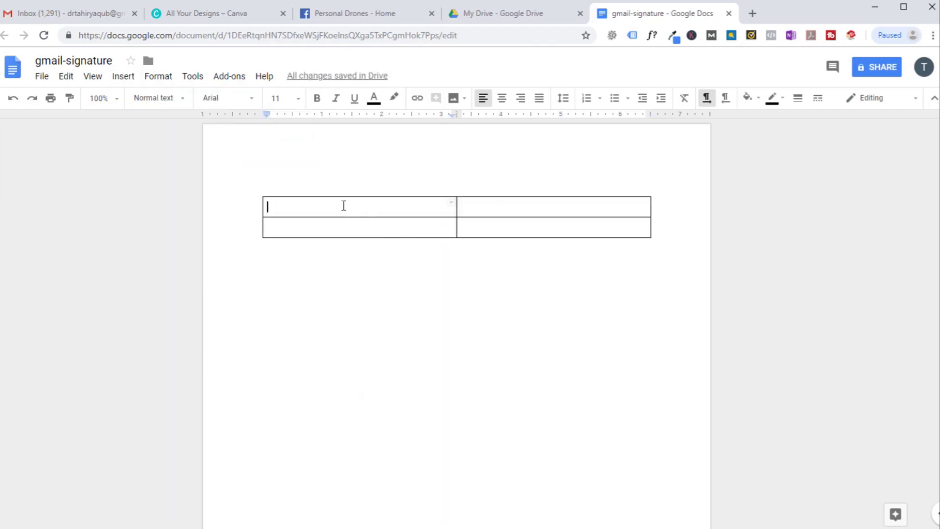
Open the photos folder on the computer and read the contact details in signature-text.txt
click(233, 526)
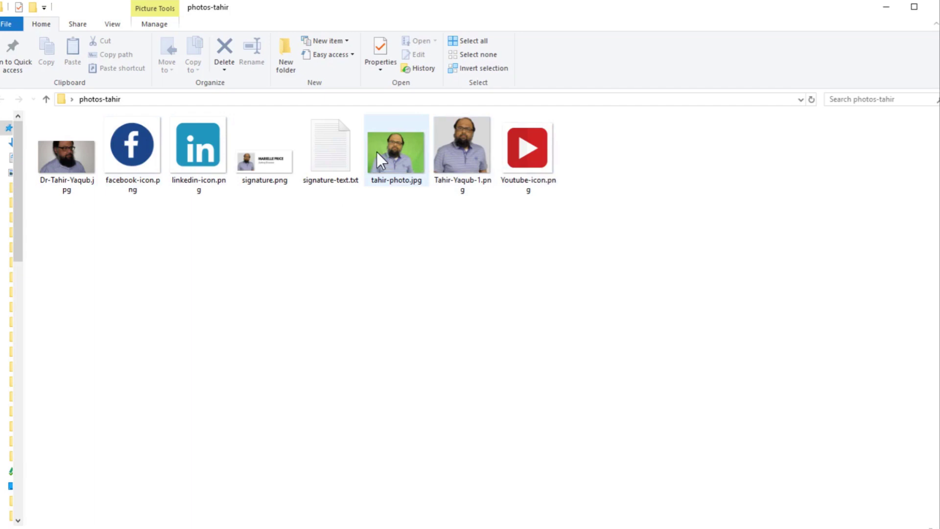
double_click(335, 149)
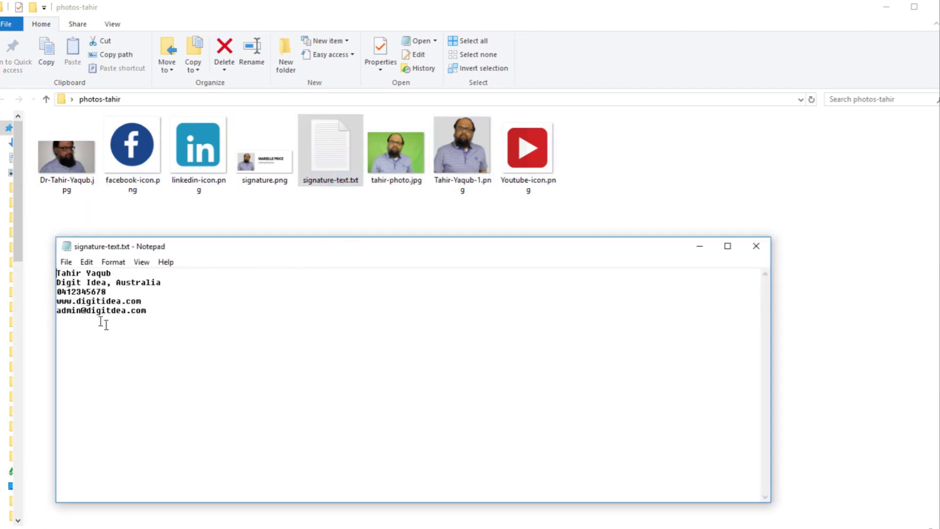
click(824, 338)
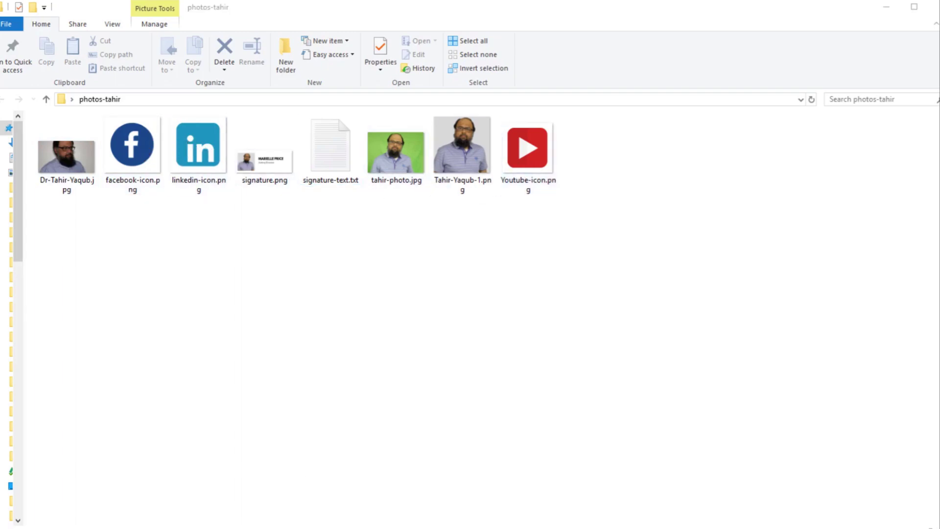
Switch back to the browser and open canva.com in a new tab
key(alt+Tab)
key(ctrl+t)
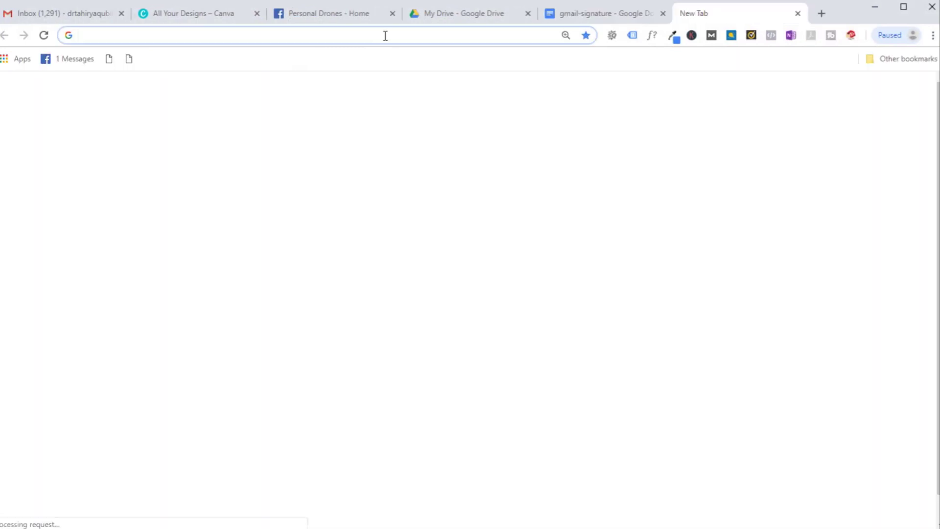
text(canva.com)
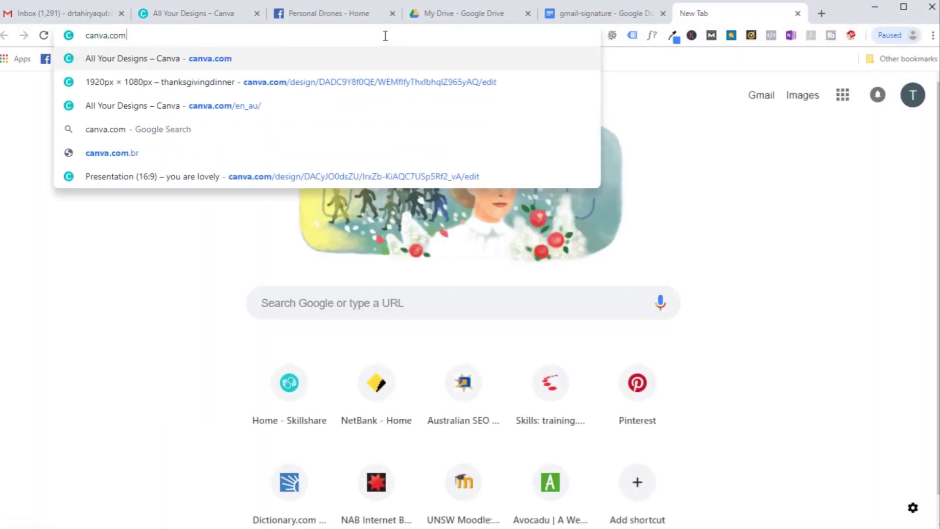
key(Return)
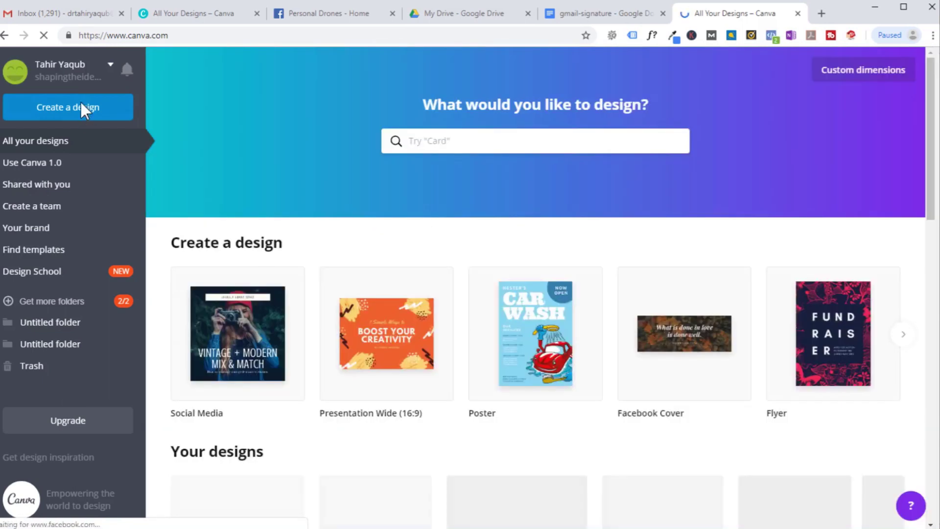
Create a new blank design with custom dimensions of 200 x 200 px
click(85, 111)
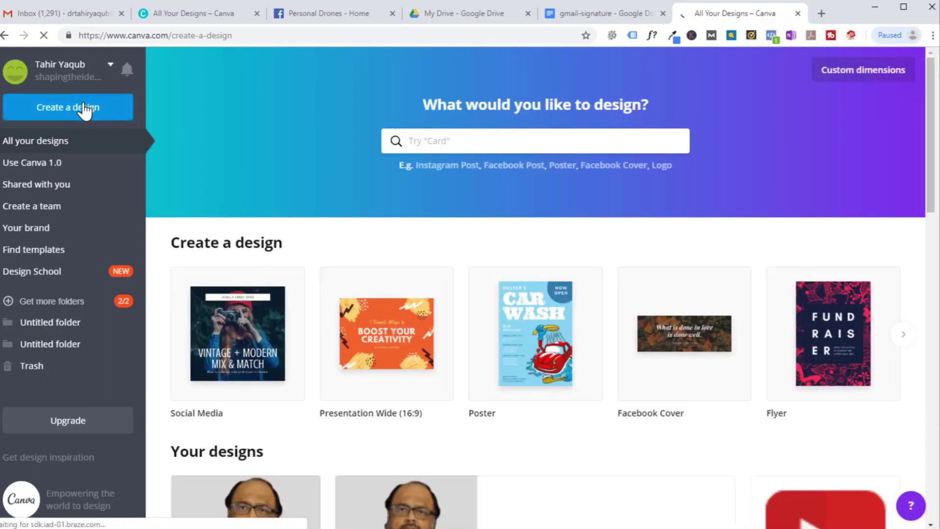
click(835, 76)
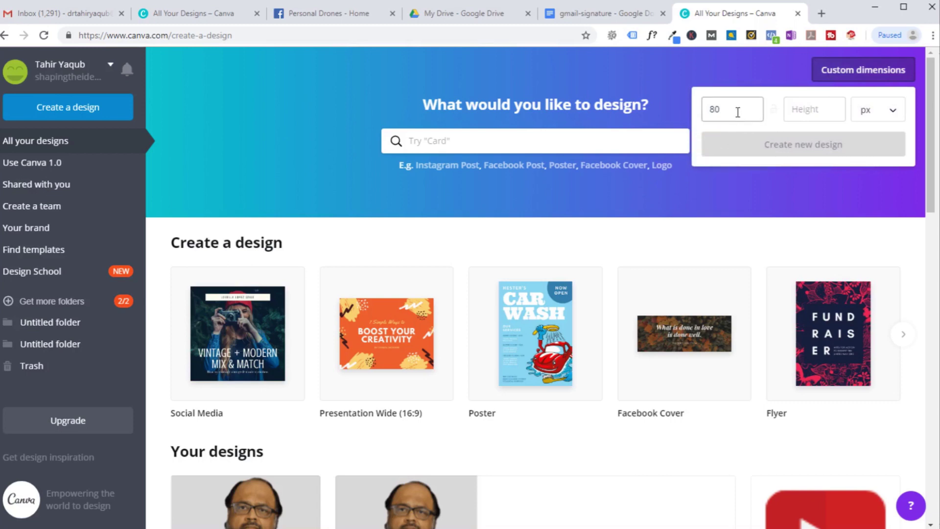
drag(737, 112, 692, 108)
text(200)
click(825, 109)
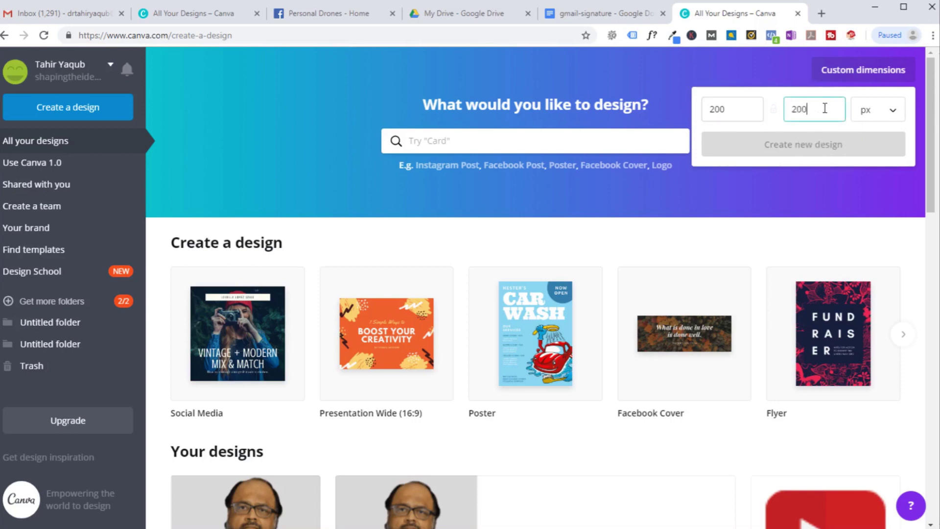
click(790, 148)
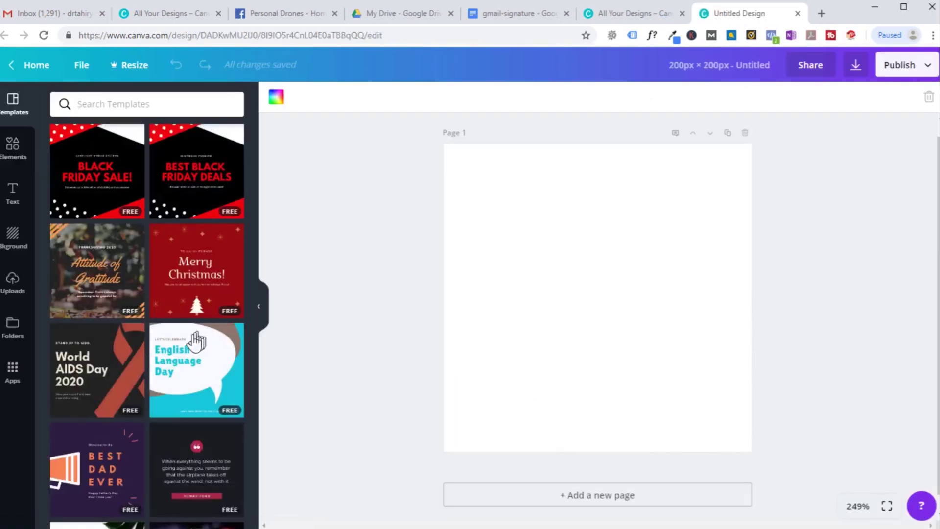
Place the already uploaded portrait in the striped polo shirt on the page and enlarge it to fill the canvas
click(18, 294)
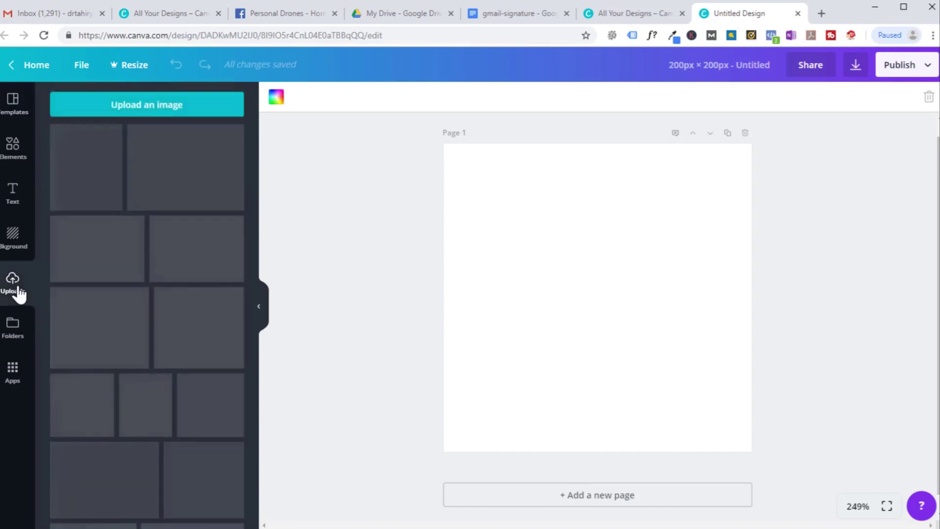
click(160, 104)
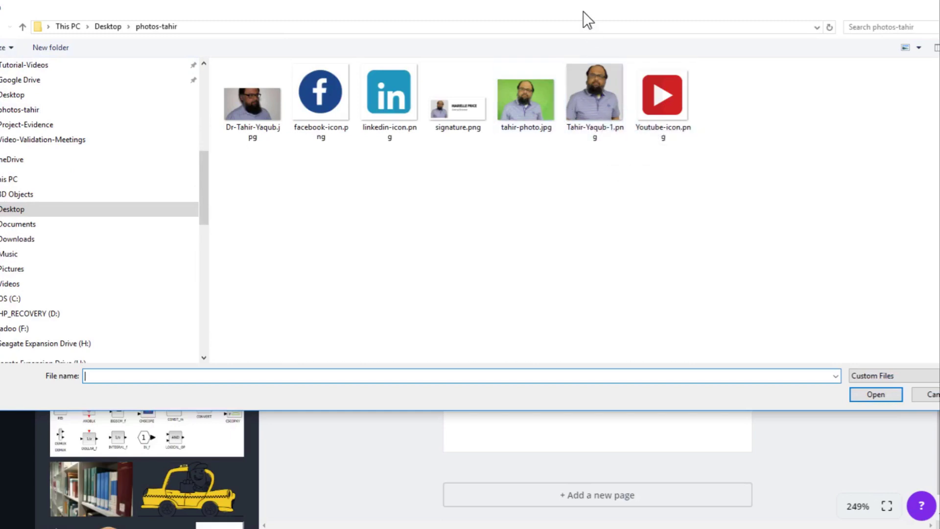
click(807, 403)
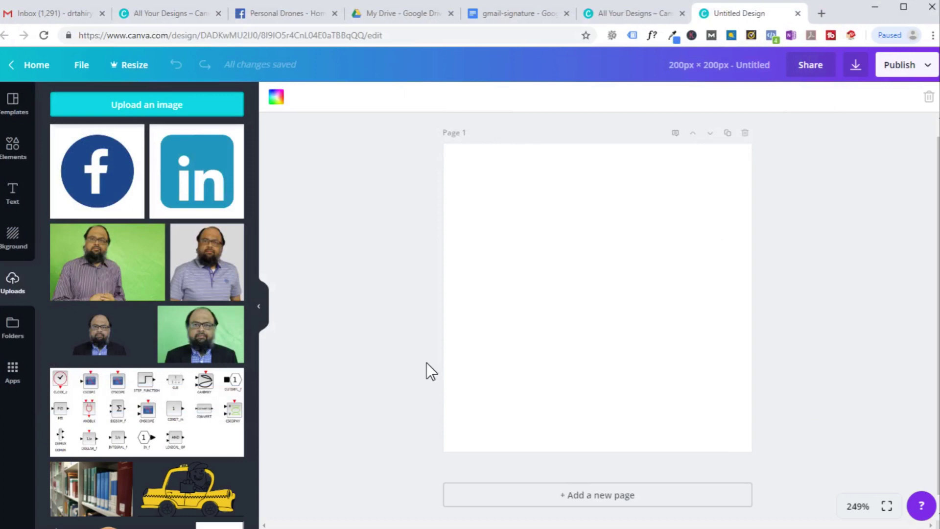
drag(200, 266, 521, 228)
drag(587, 285, 571, 272)
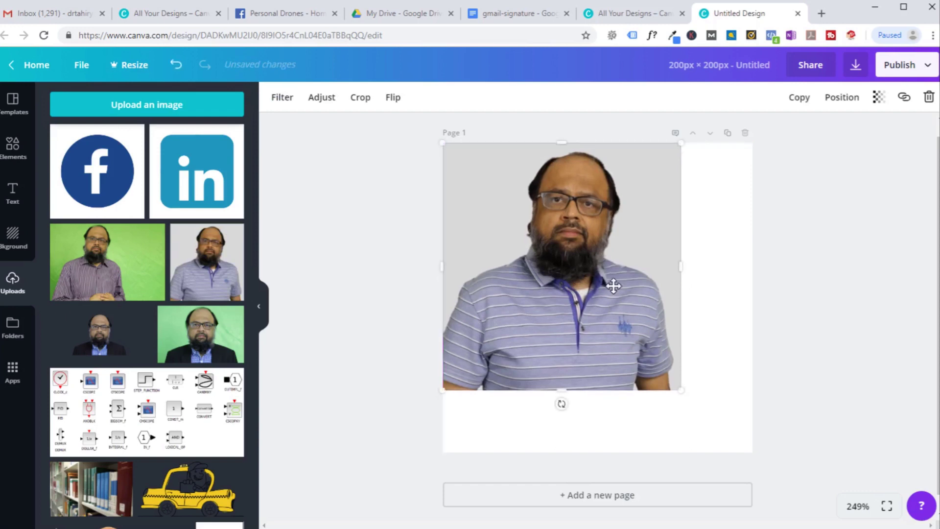
drag(695, 405, 718, 406)
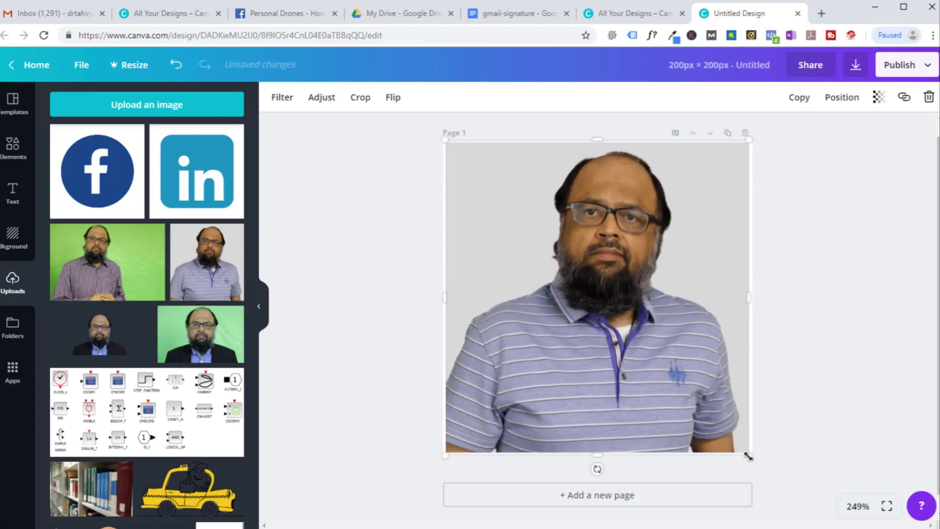
drag(748, 455, 751, 452)
Download the portrait design as a PNG and dismiss the trial offer
click(899, 65)
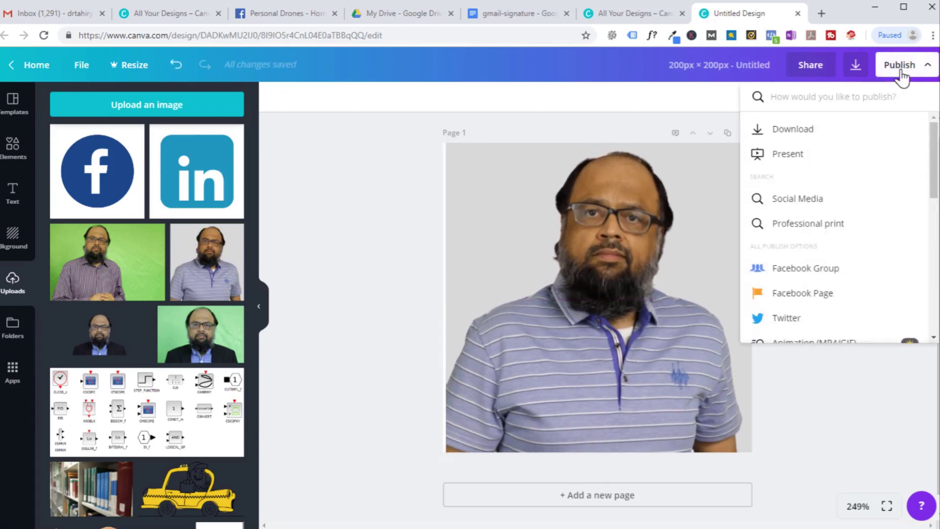
click(791, 132)
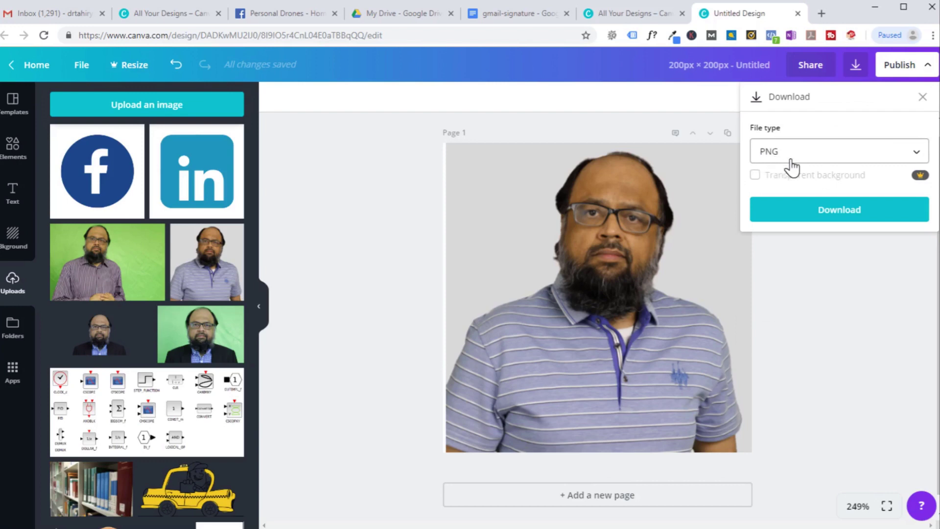
click(842, 212)
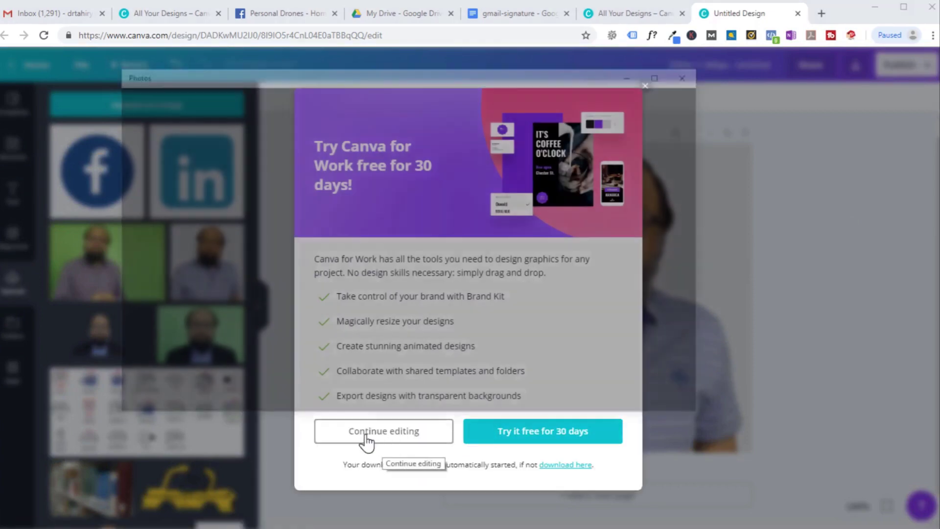
click(366, 434)
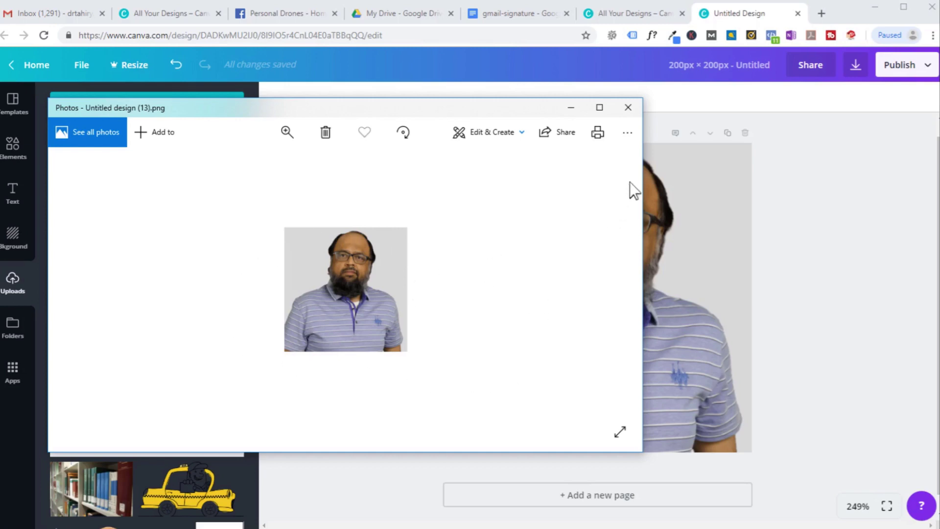
click(630, 132)
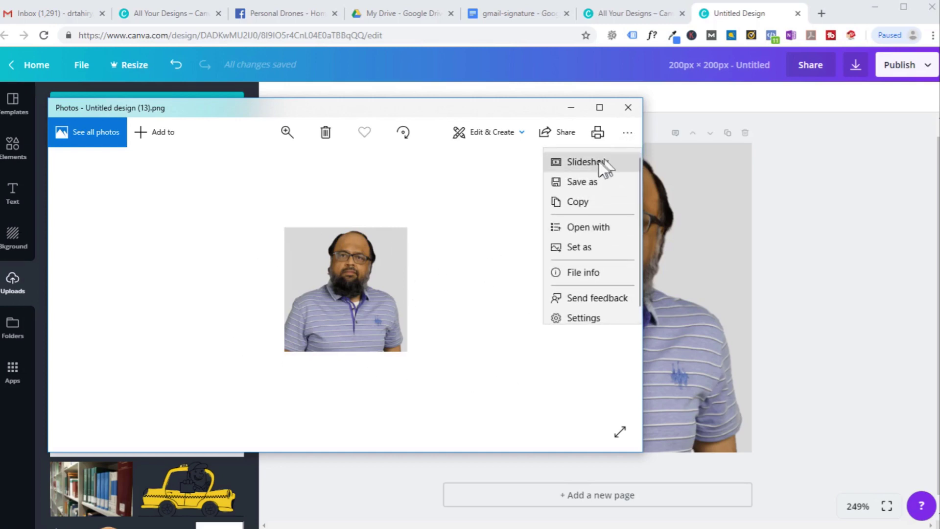
click(581, 183)
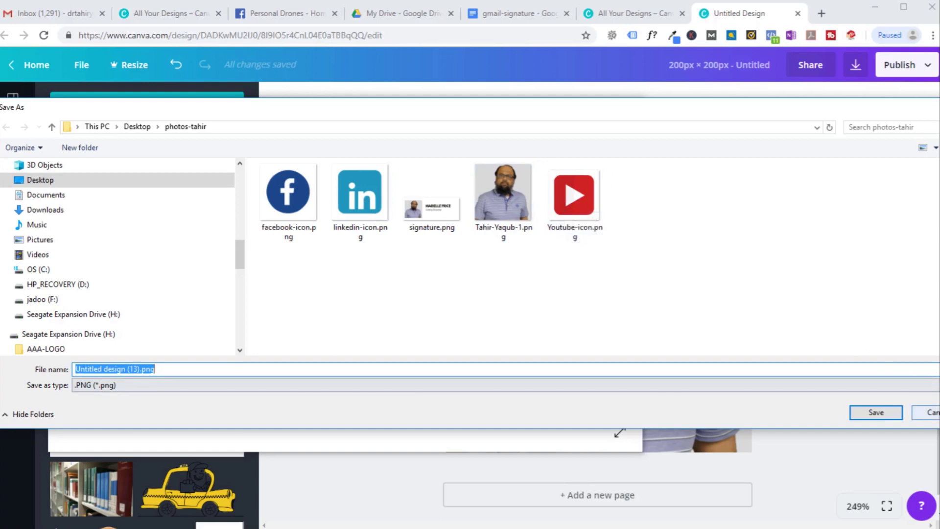
click(930, 412)
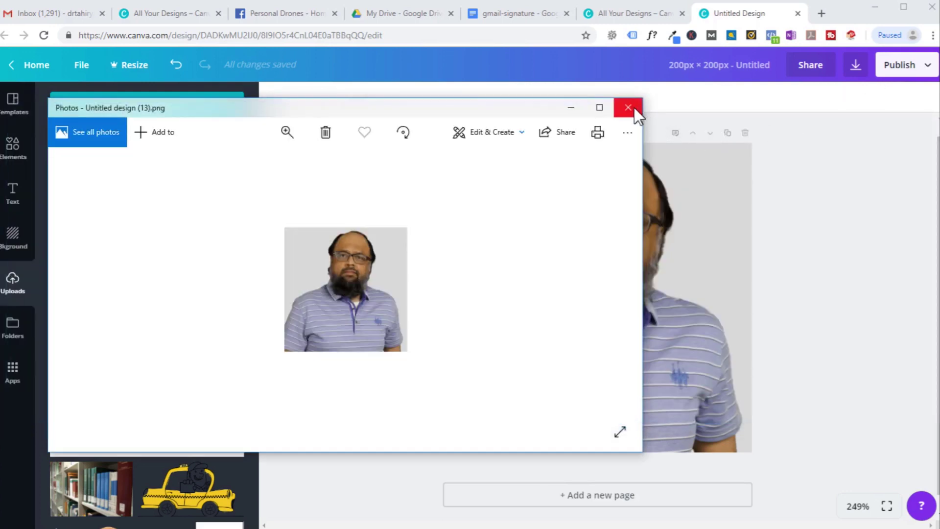
click(628, 107)
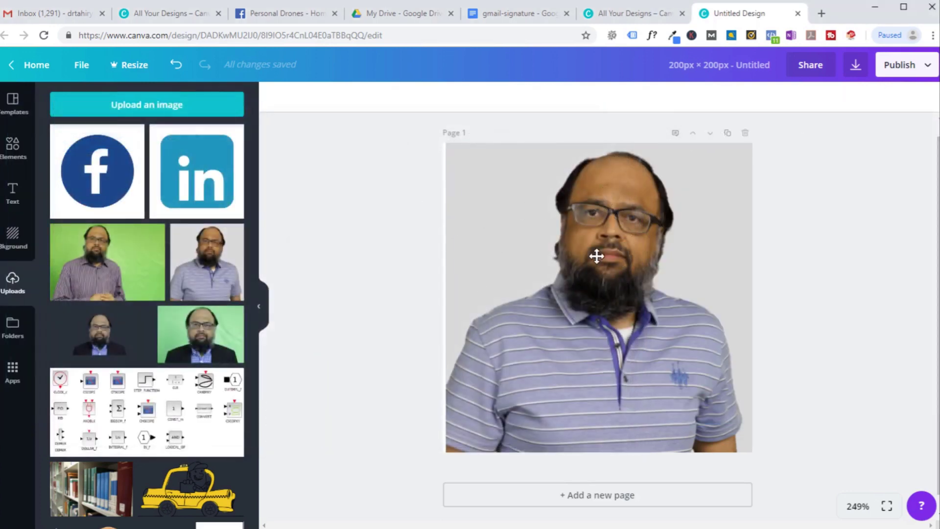
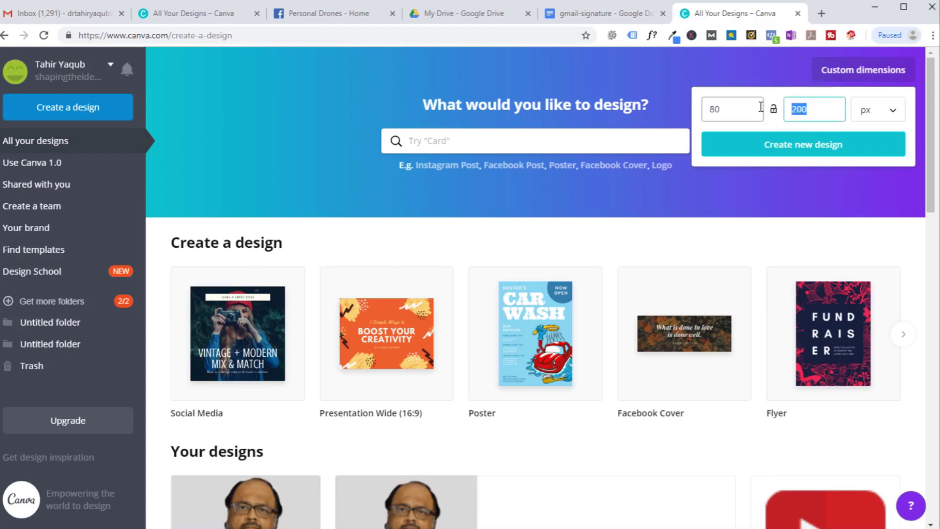
Create a new 80 x 80 px design and search its elements for "social media icons"
text(80)
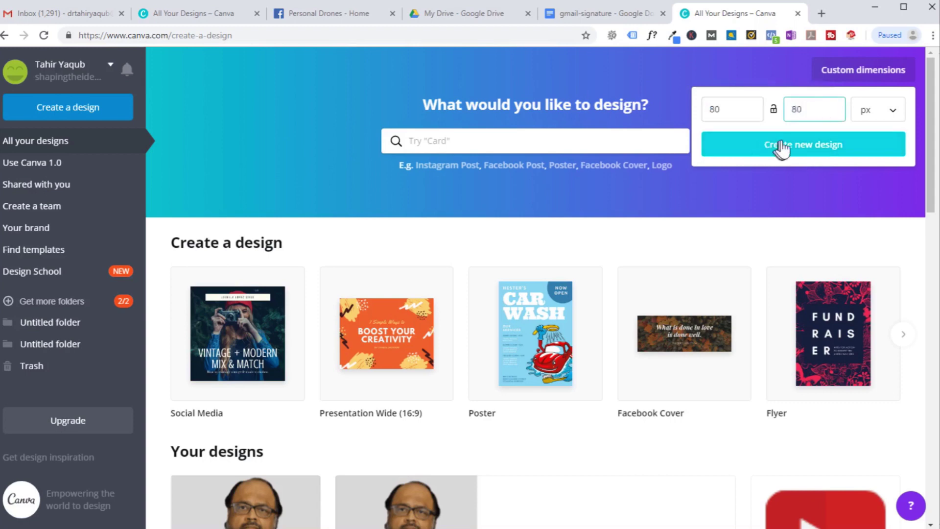
click(786, 146)
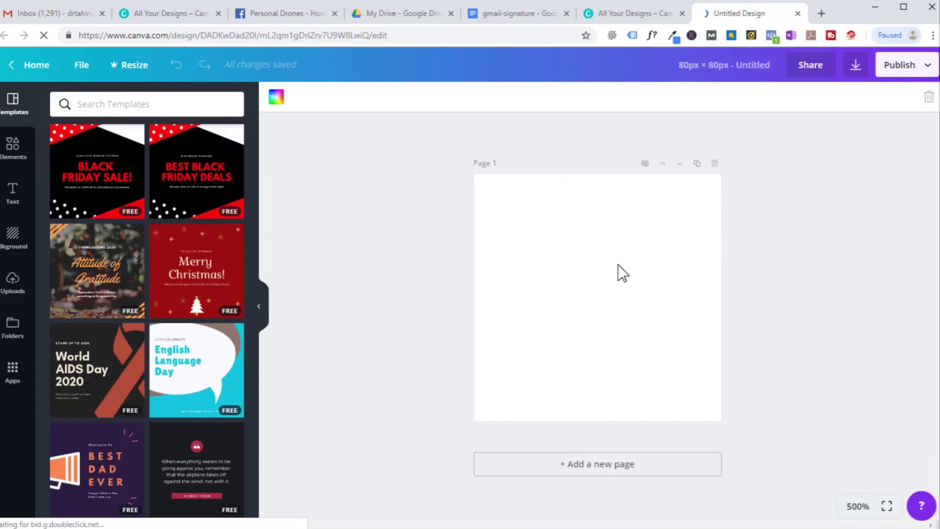
click(17, 153)
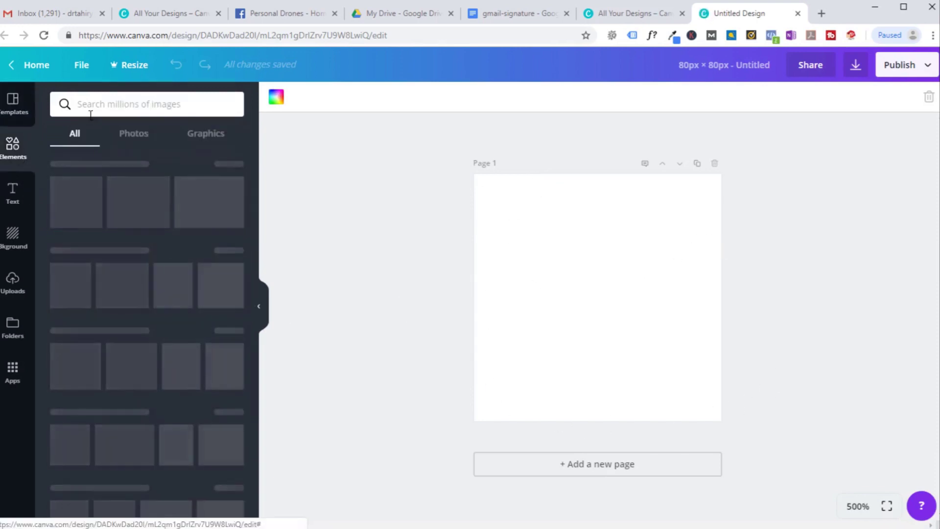
click(105, 104)
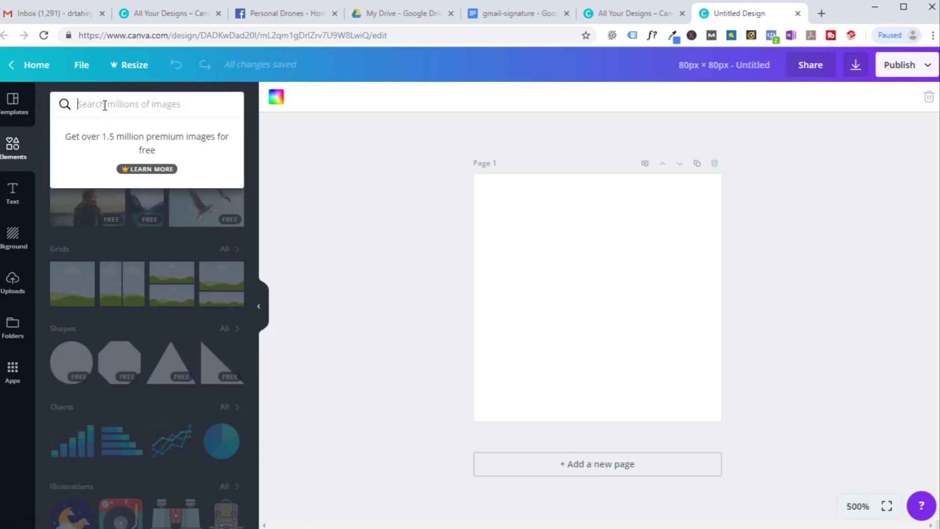
text(social medi)
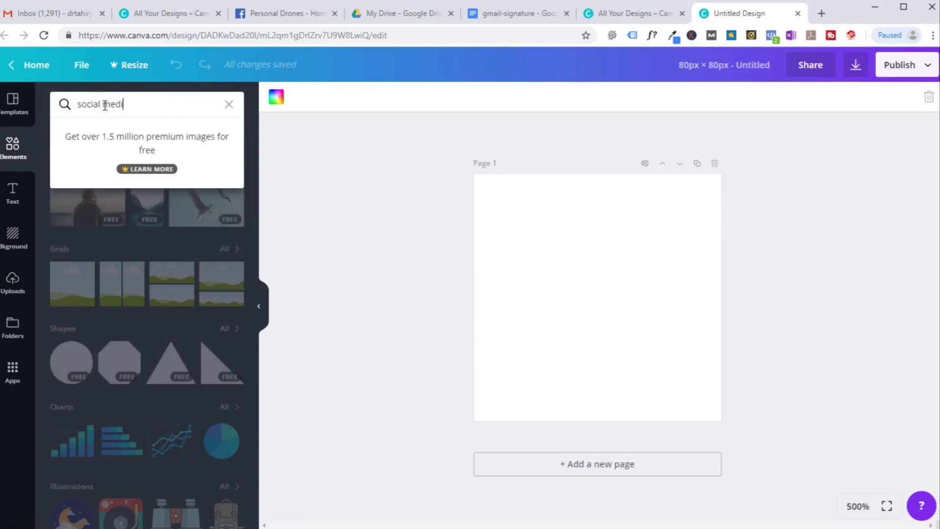
text(a icons)
key(Return)
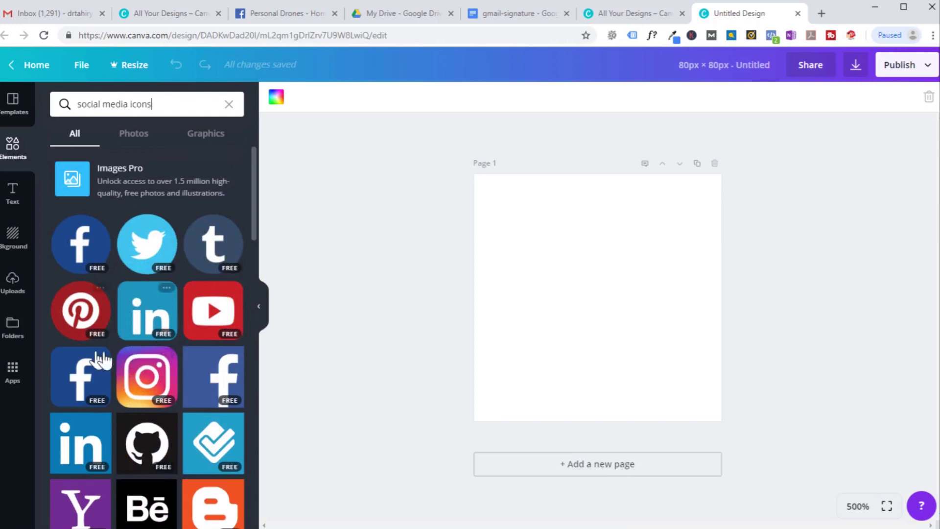
Add the round blue Facebook icon to the blank page and centre it
mouse_move(102, 296)
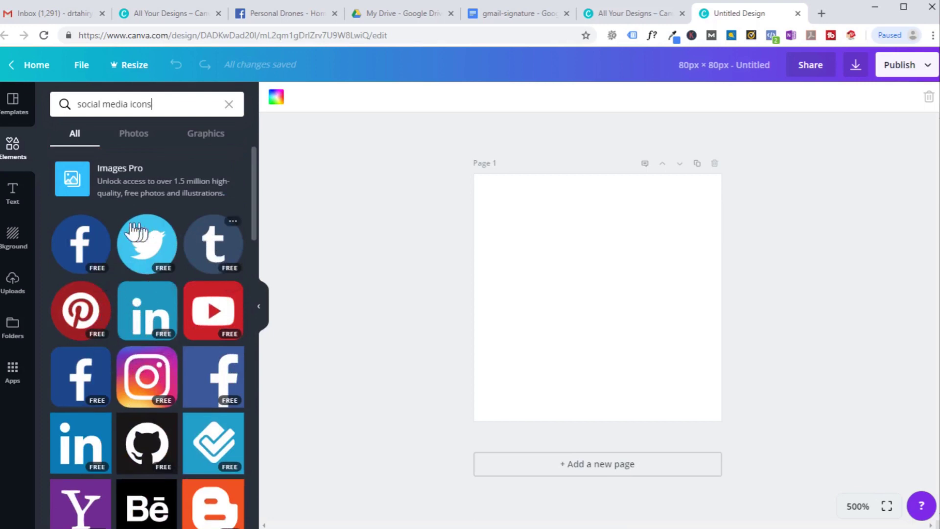
mouse_move(67, 223)
mouse_move(119, 316)
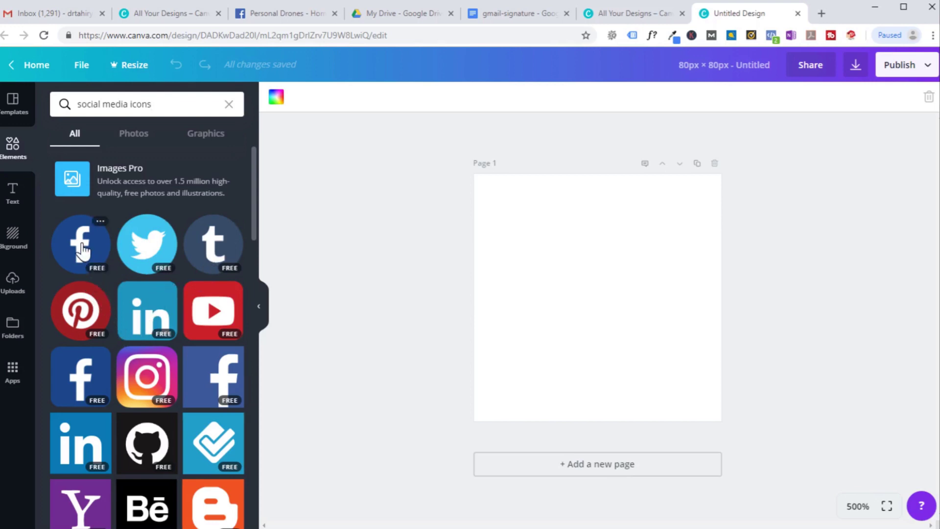
drag(82, 250, 538, 254)
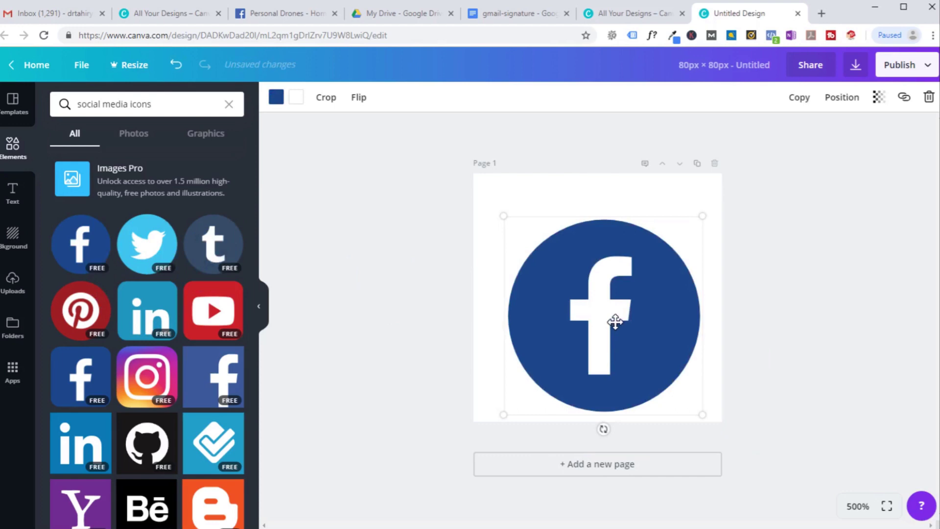
drag(615, 321, 611, 301)
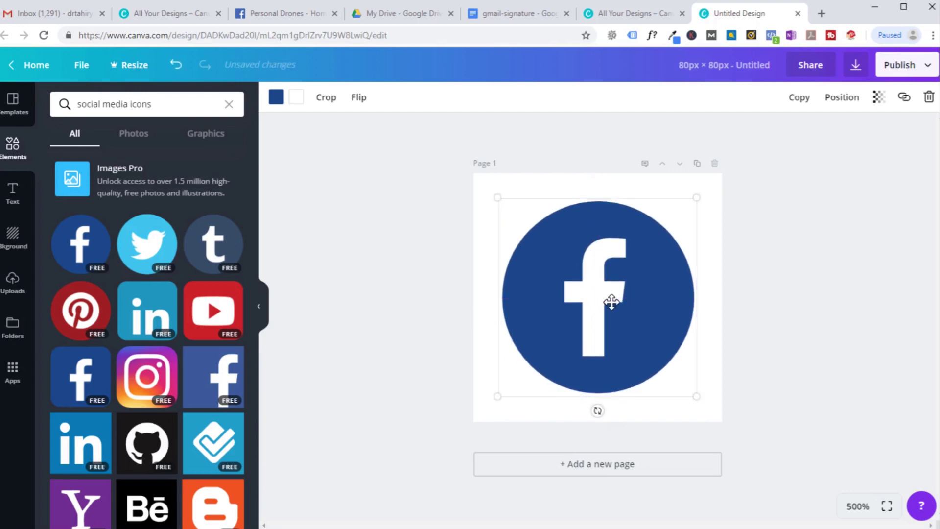
Show the PNG download options for the Facebook icon design, then close them
click(903, 65)
click(818, 129)
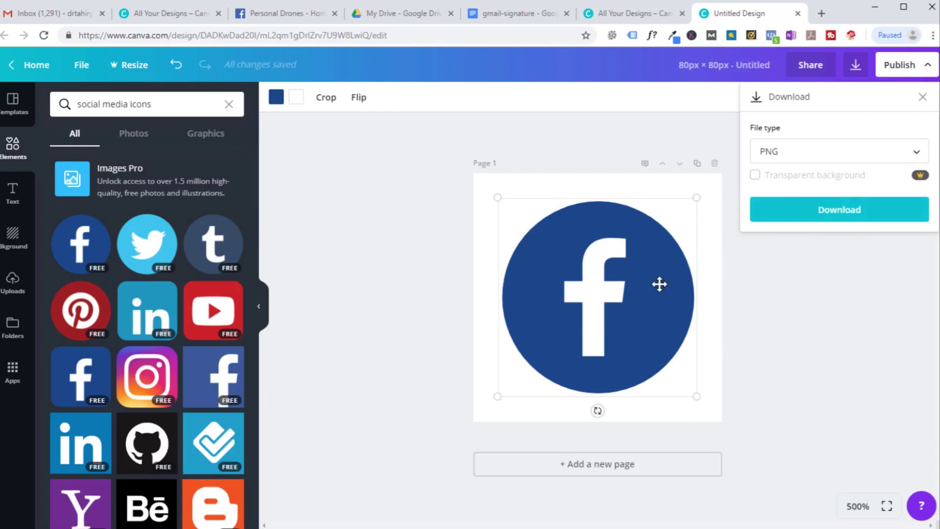
click(783, 285)
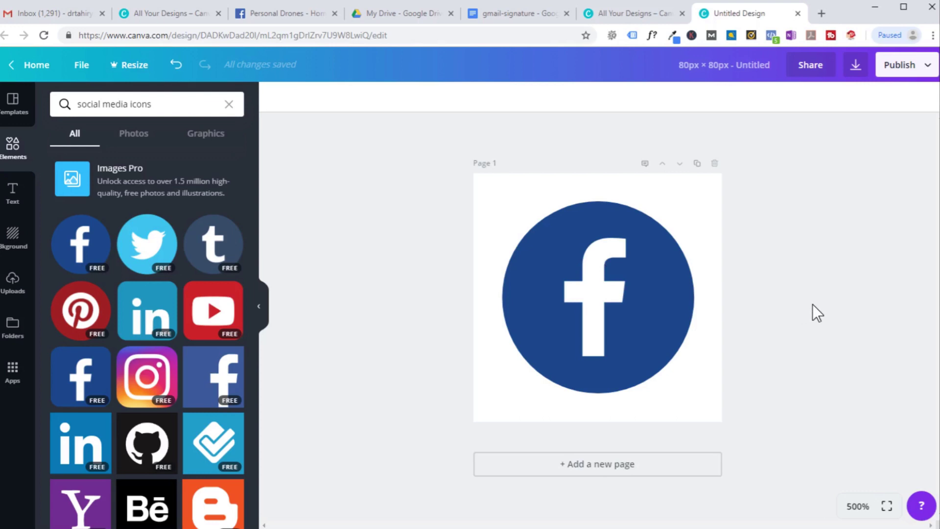
Switch to the gmail-signature document and check the local folder holding the prepared photo, icon and text files
key(ctrl+5)
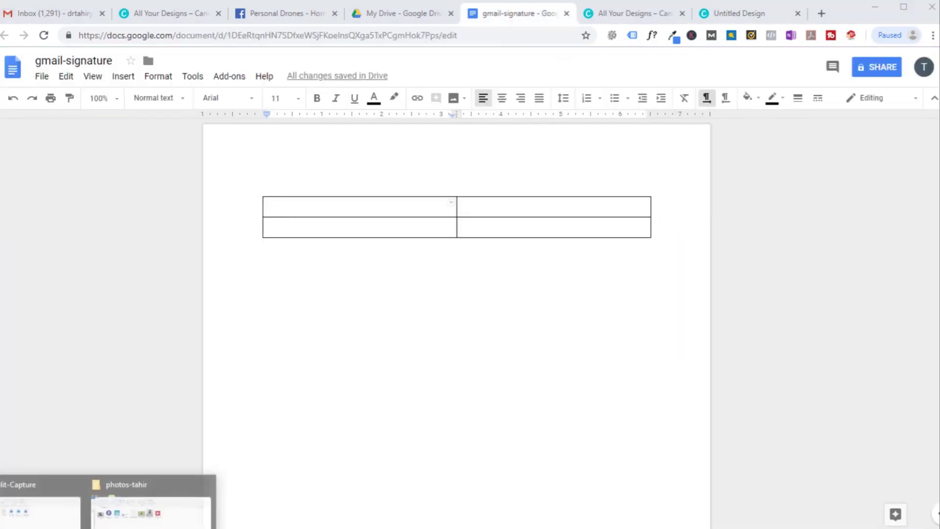
click(147, 514)
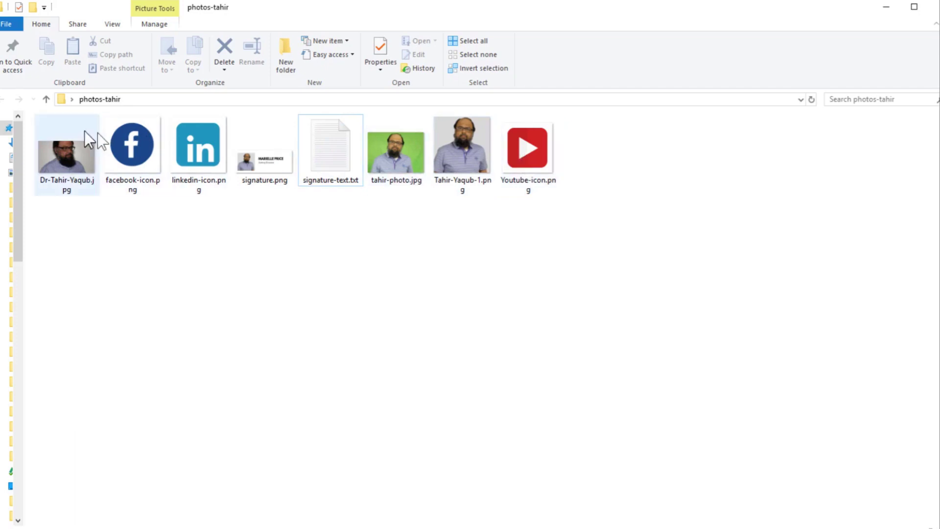
click(887, 9)
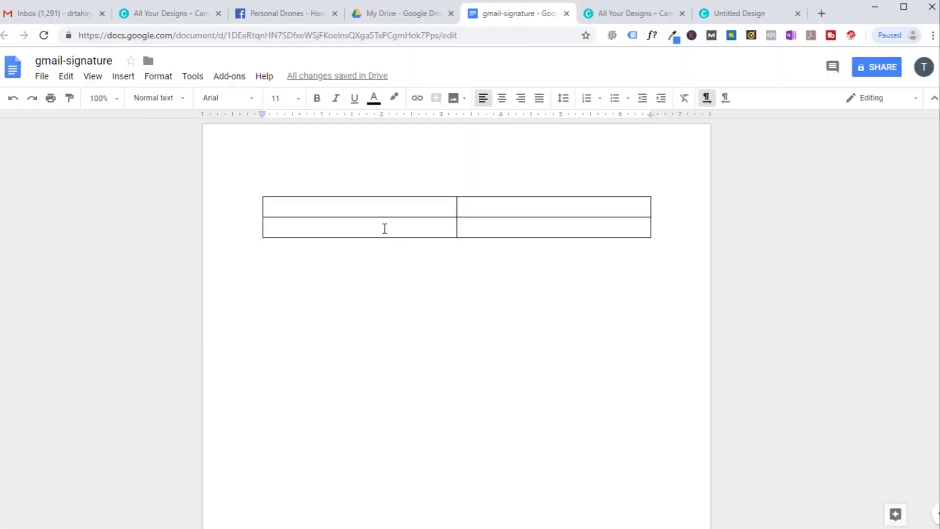
Merge the two cells of the table's bottom row into one
drag(385, 228, 495, 226)
click(163, 78)
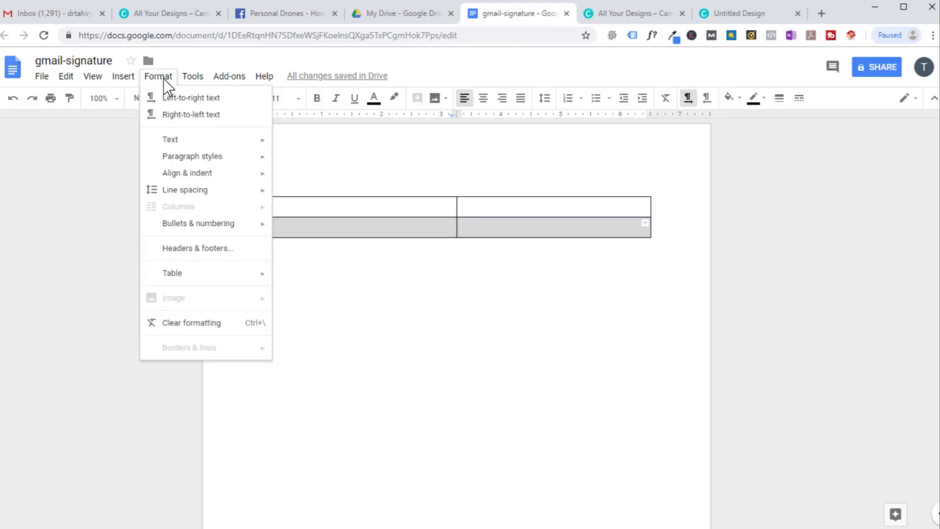
mouse_move(178, 275)
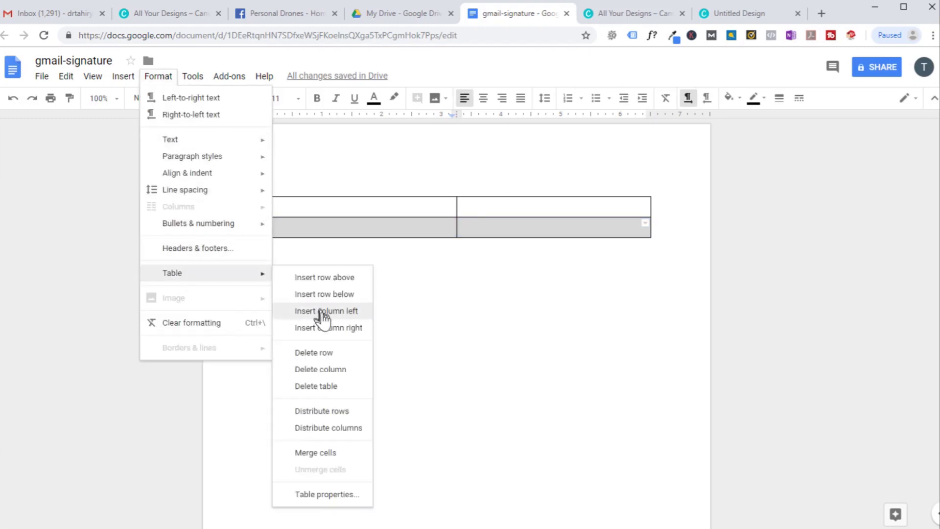
click(326, 456)
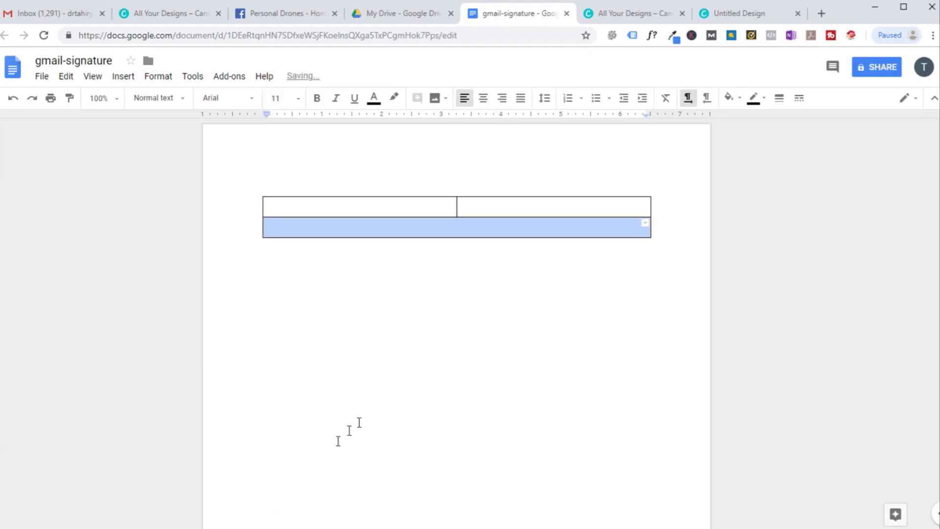
click(504, 274)
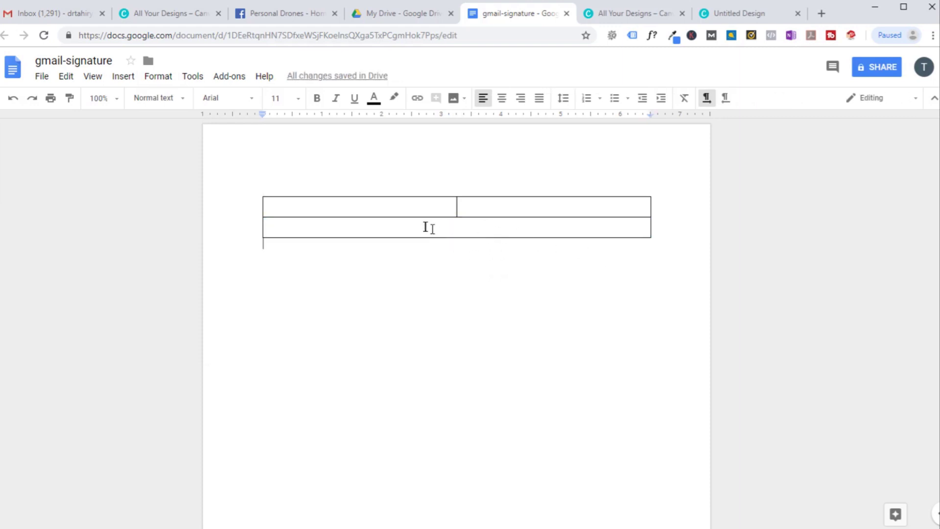
Insert the PNG portrait with the striped polo shirt from the computer into the table's top-left cell
click(407, 209)
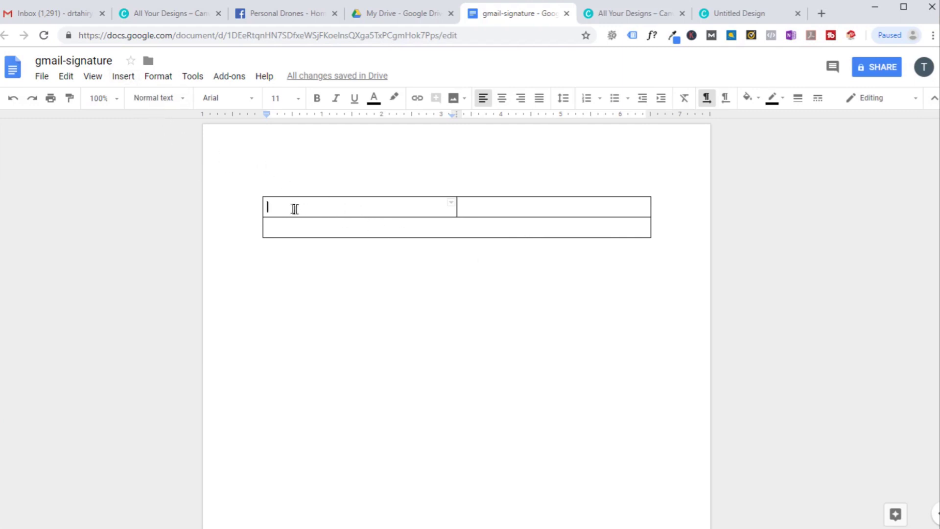
click(129, 78)
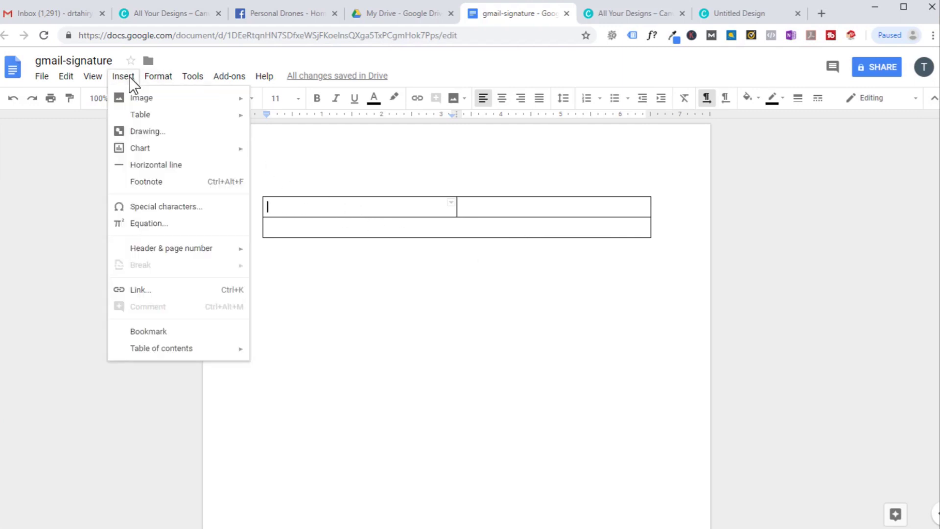
mouse_move(139, 100)
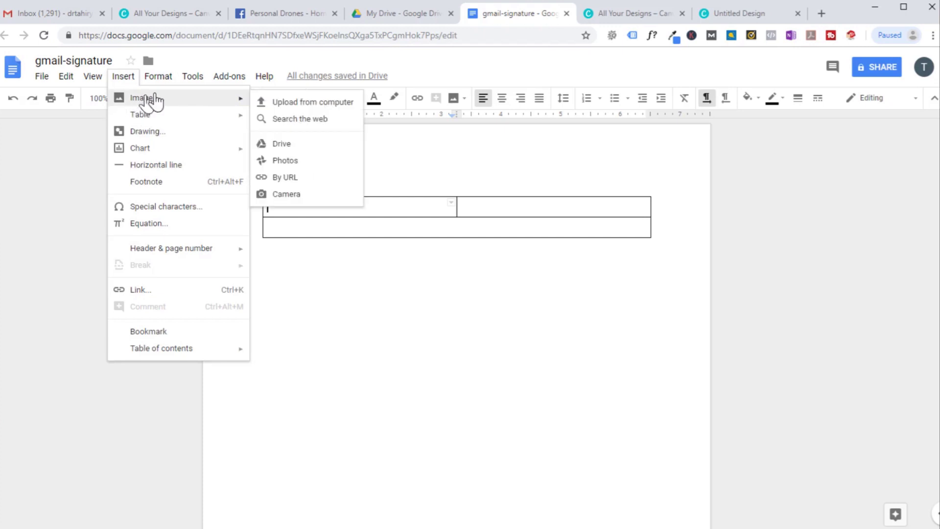
click(298, 106)
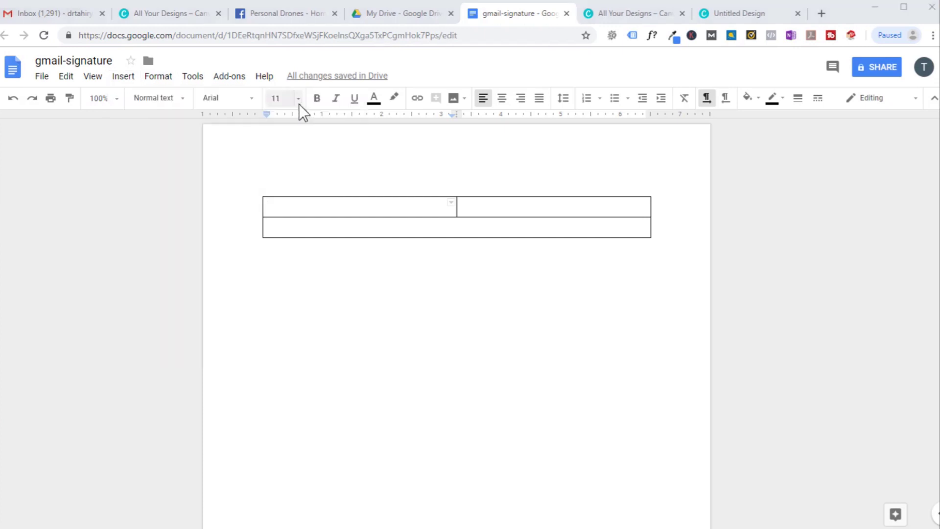
click(619, 110)
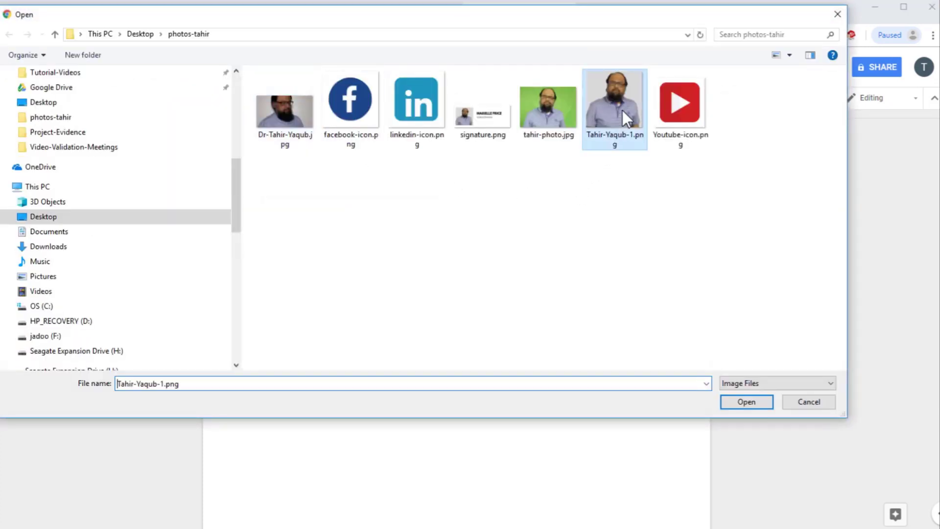
click(749, 400)
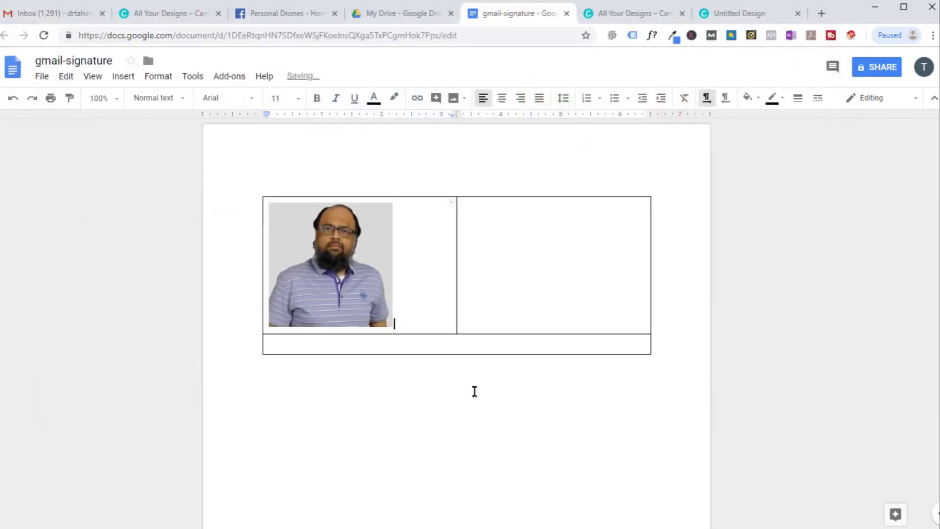
Insert facebook-icon.png, linkedin-icon.png and Youtube-icon.png from the computer together into the merged bottom row
click(444, 344)
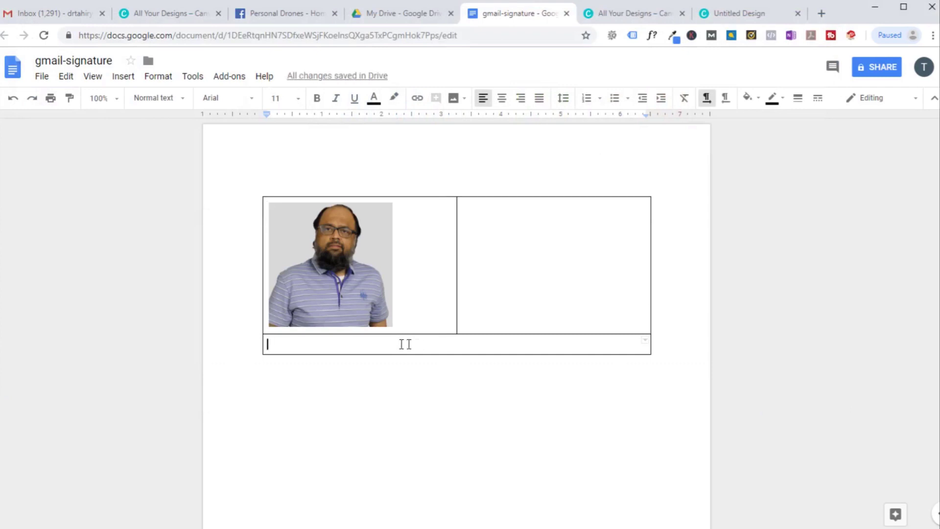
click(126, 77)
mouse_move(147, 99)
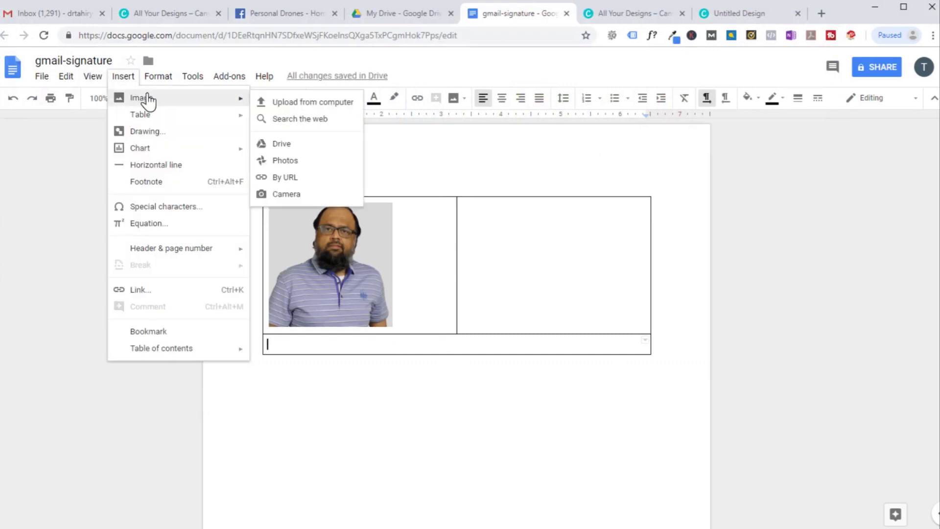
click(327, 109)
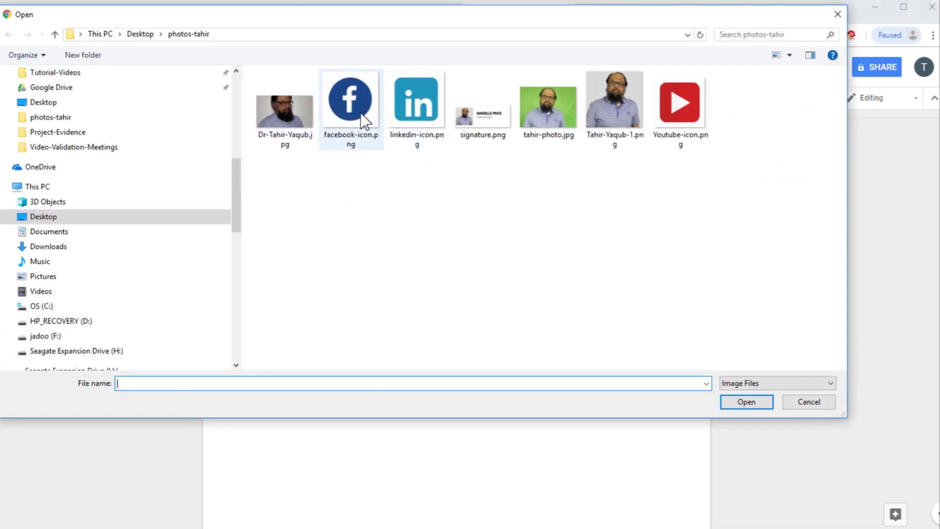
click(361, 111)
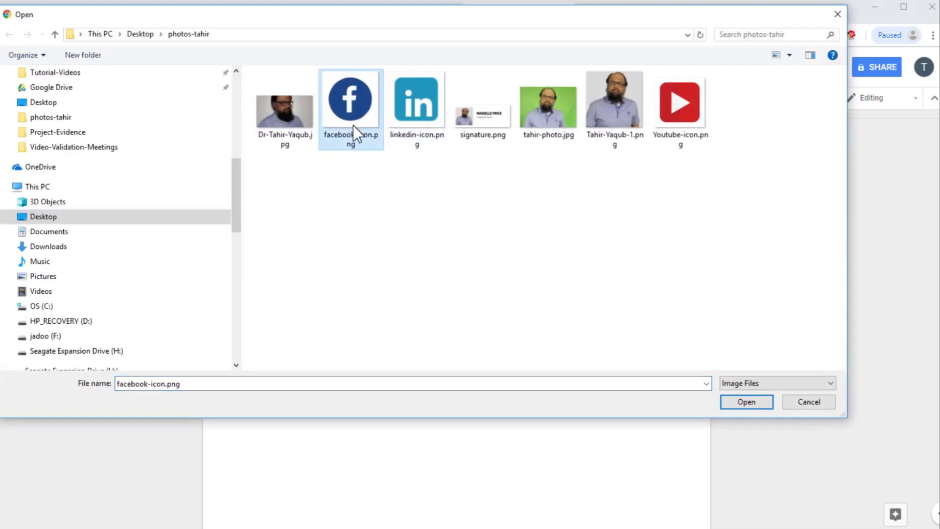
ctrl+click(410, 111)
ctrl+click(679, 111)
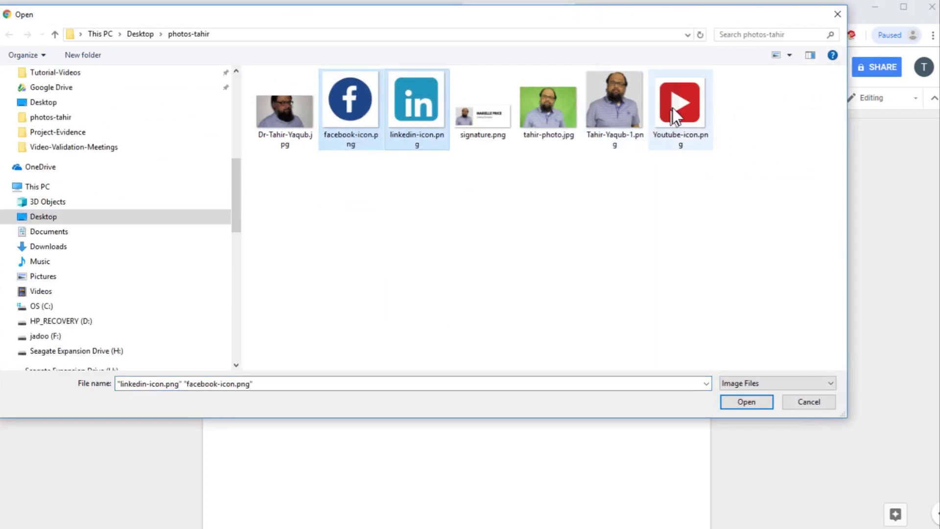
click(748, 403)
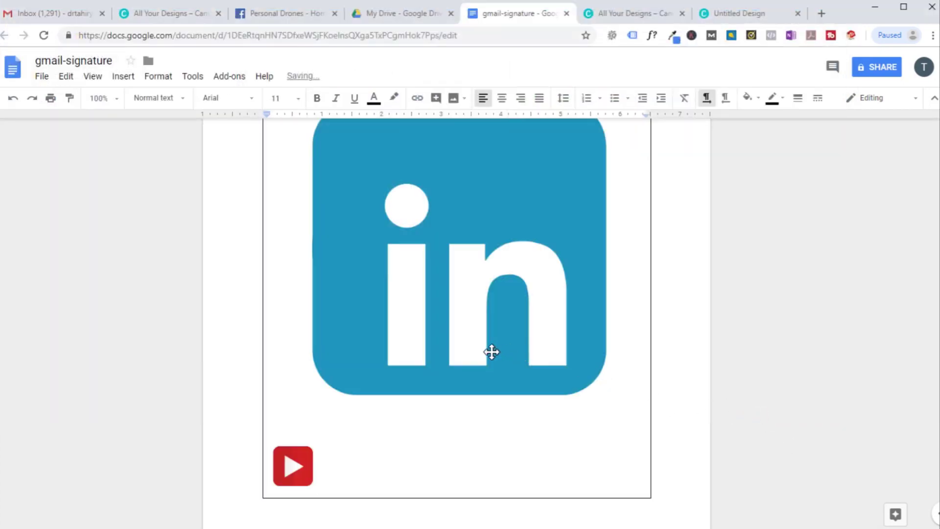
Shrink the oversized LinkedIn and Facebook icons and match all three social media icons in size so they sit side by side
click(460, 348)
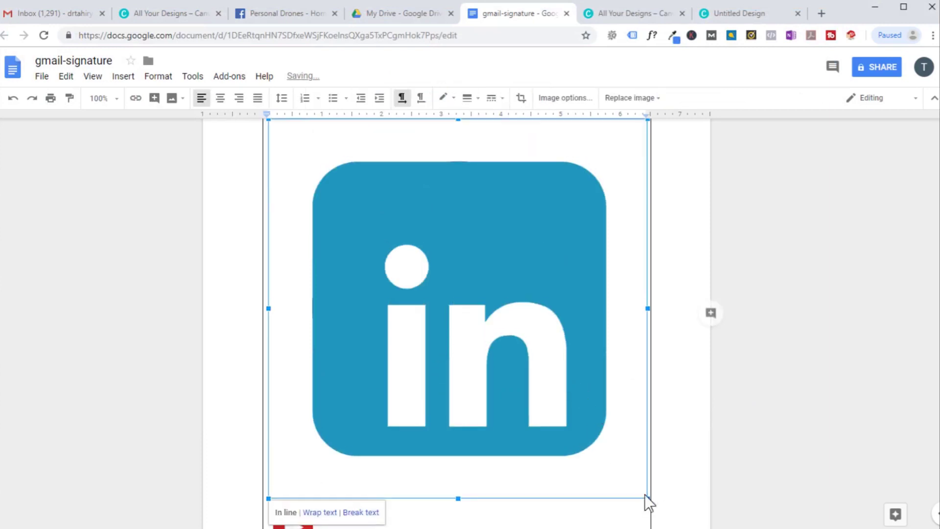
drag(647, 498, 370, 180)
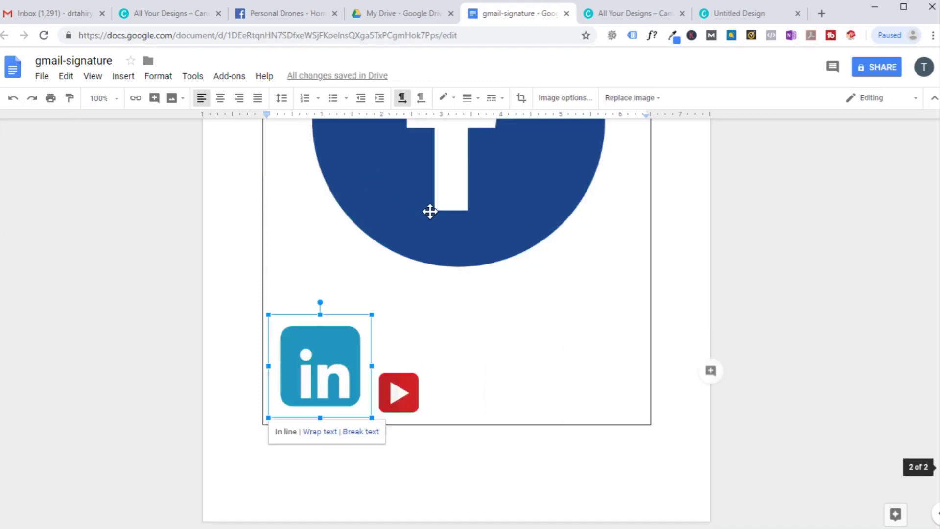
click(428, 210)
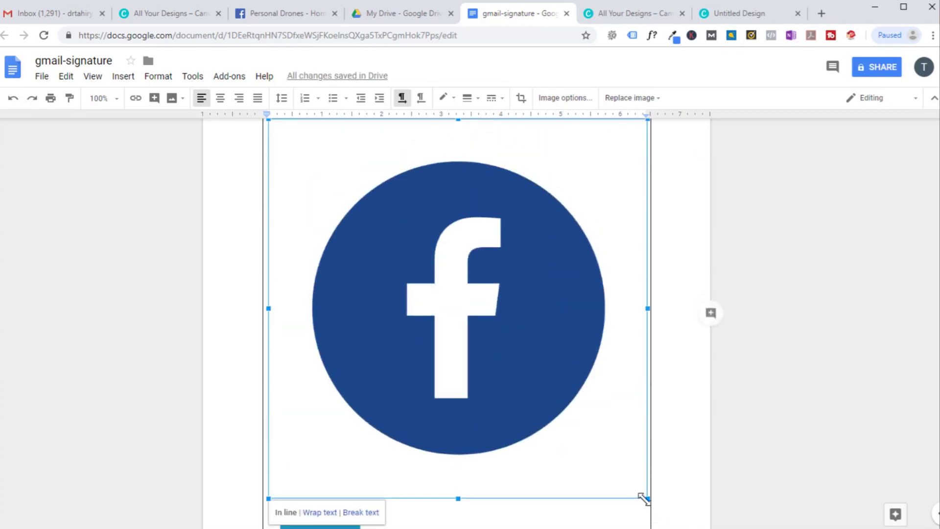
drag(639, 495, 352, 147)
scroll(533, 355, up, 3)
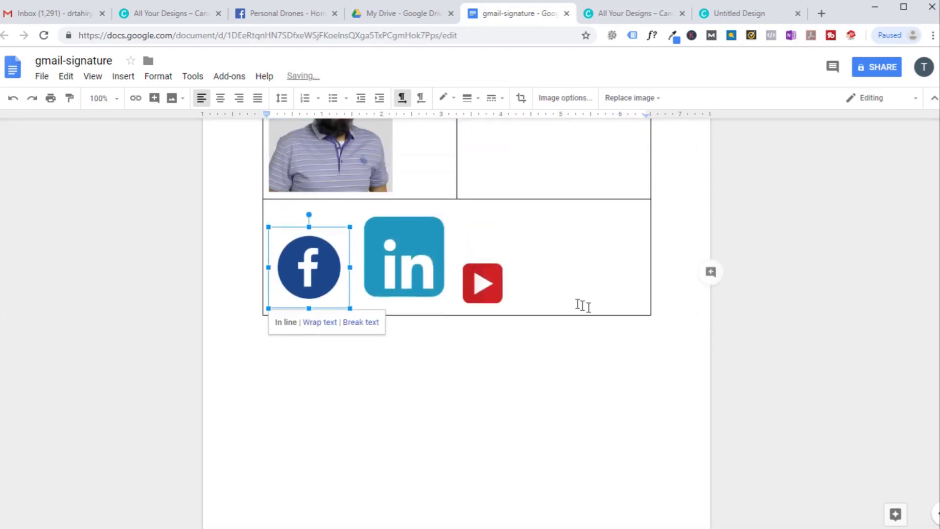
click(423, 260)
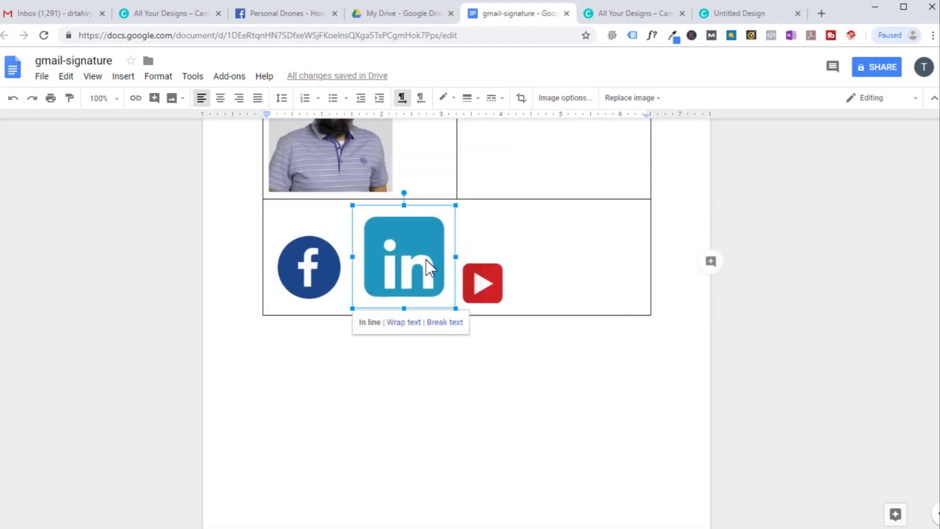
click(328, 255)
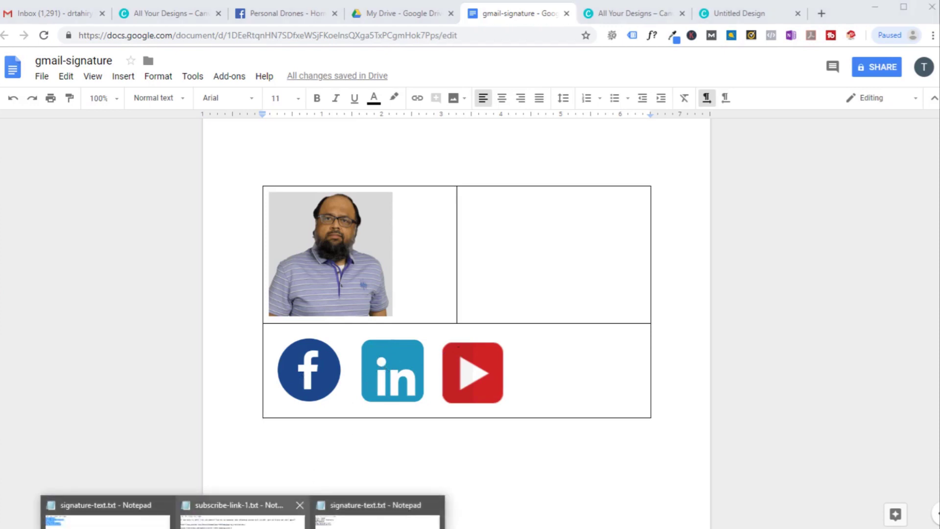
Switch to signature-text.txt in Notepad, copy all its contact detail lines and minimize the file
click(339, 521)
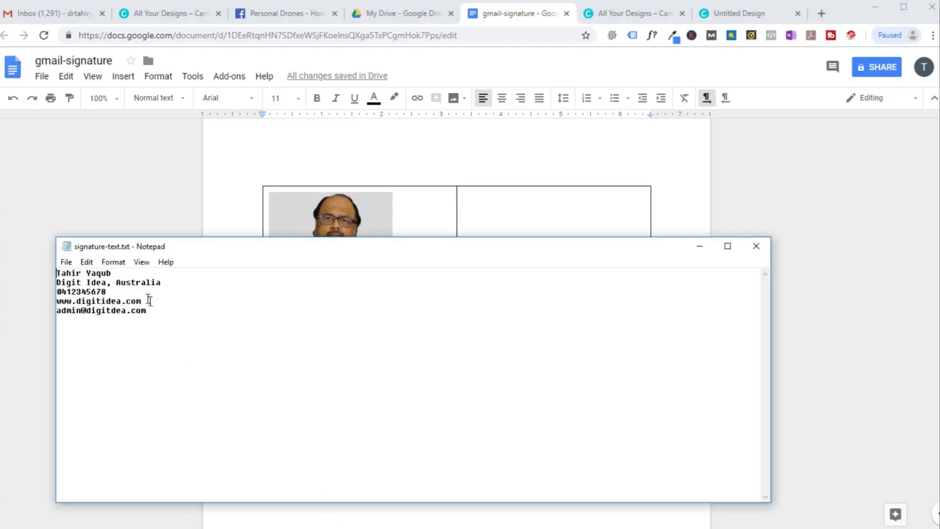
drag(168, 307, 62, 251)
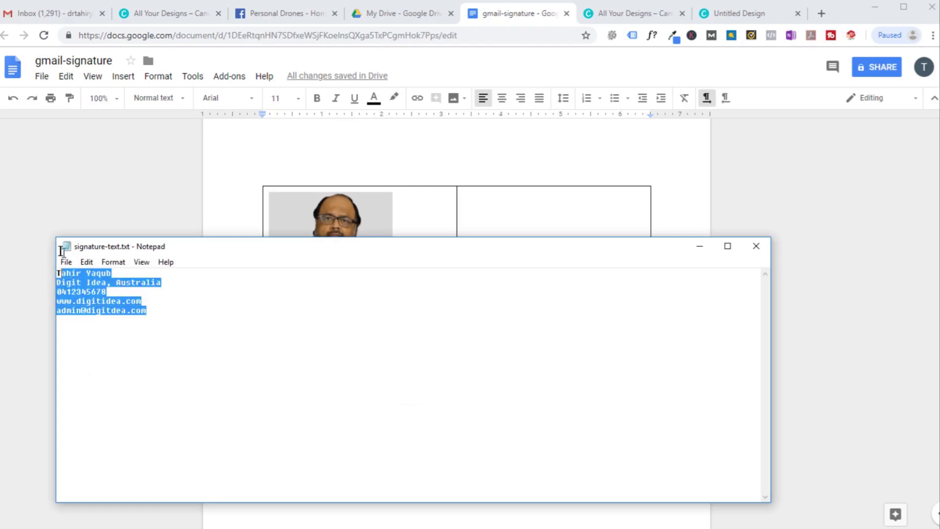
right_click(99, 292)
click(29, 333)
click(699, 246)
Paste the copied contact details into the empty table cell beside the portrait
click(546, 212)
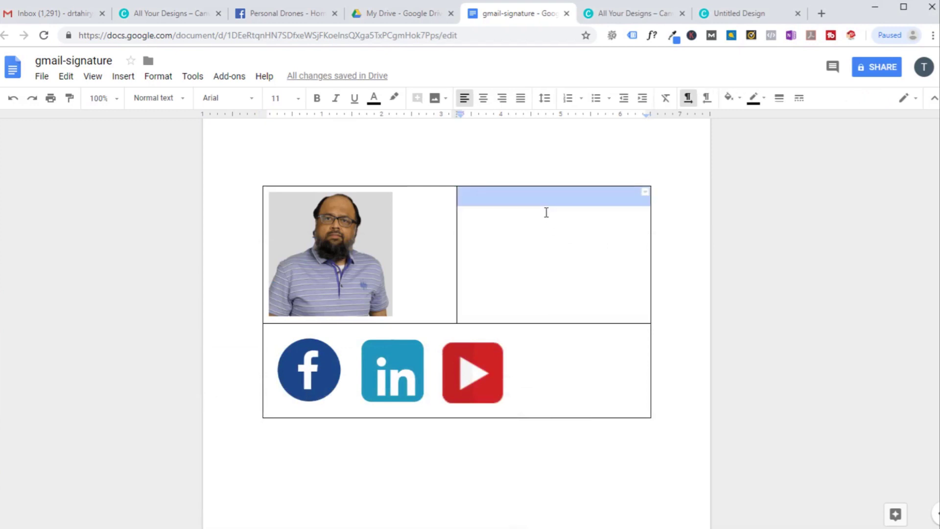
right_click(546, 212)
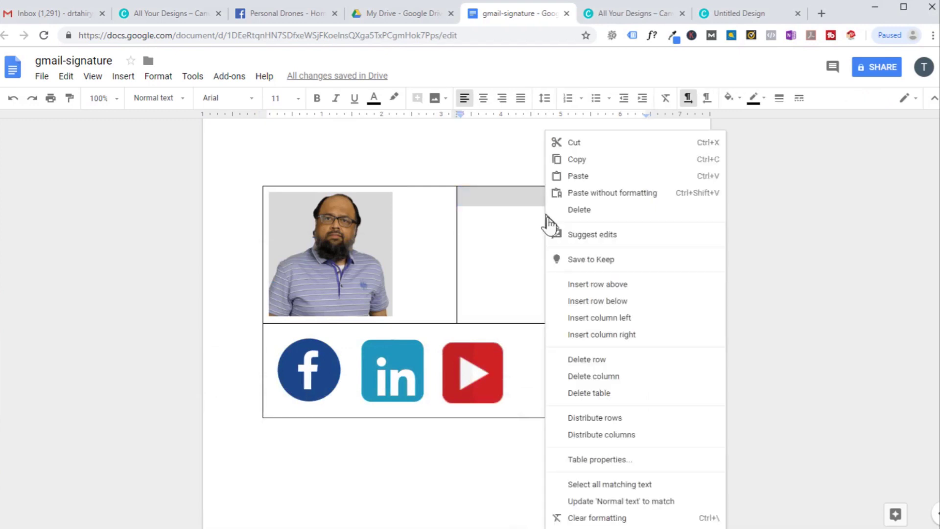
click(579, 177)
click(543, 261)
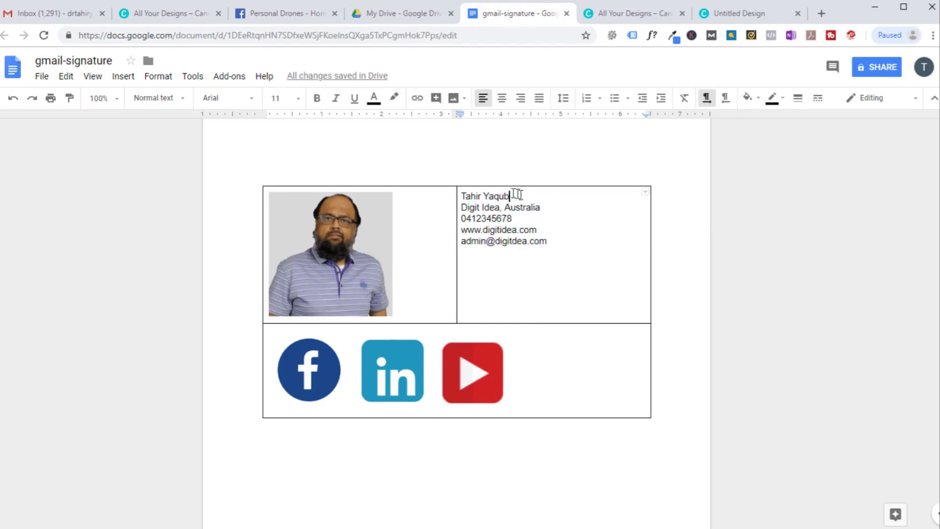
Set the font size of the full name line in the contact details to 36
drag(516, 194, 466, 199)
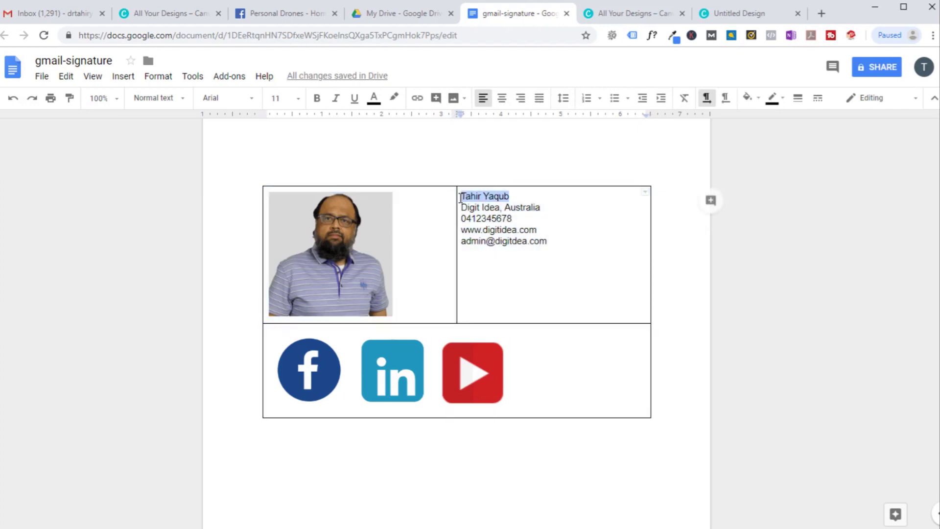
click(297, 99)
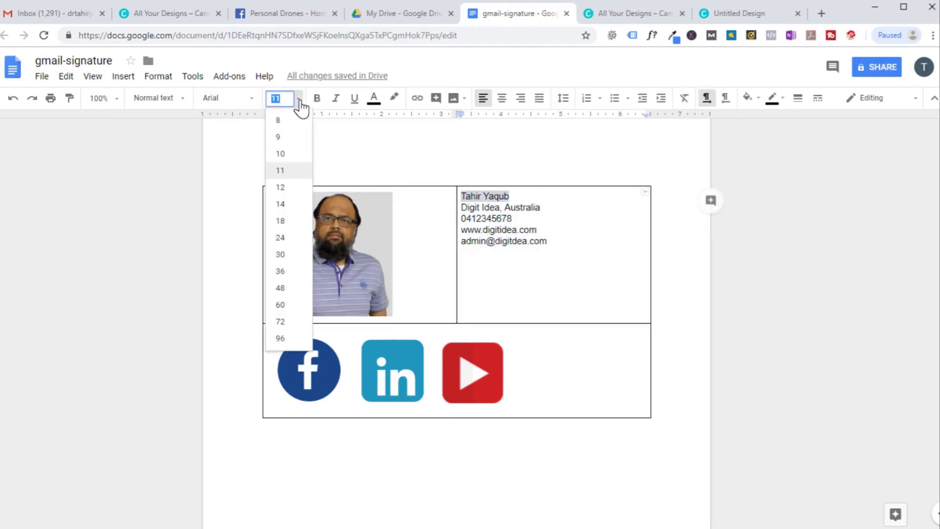
click(280, 271)
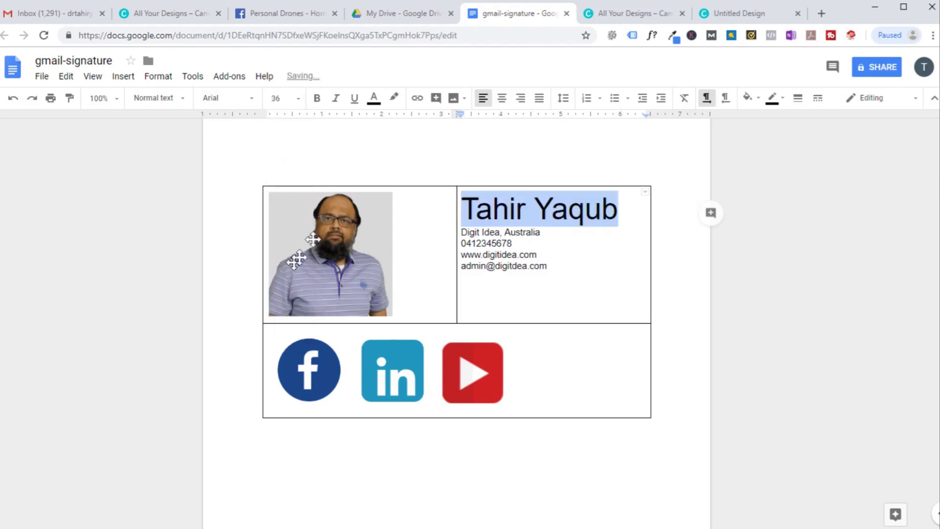
Make the full name line bold and set the "Digit Idea, Australia" line to Lora at size 18
click(316, 98)
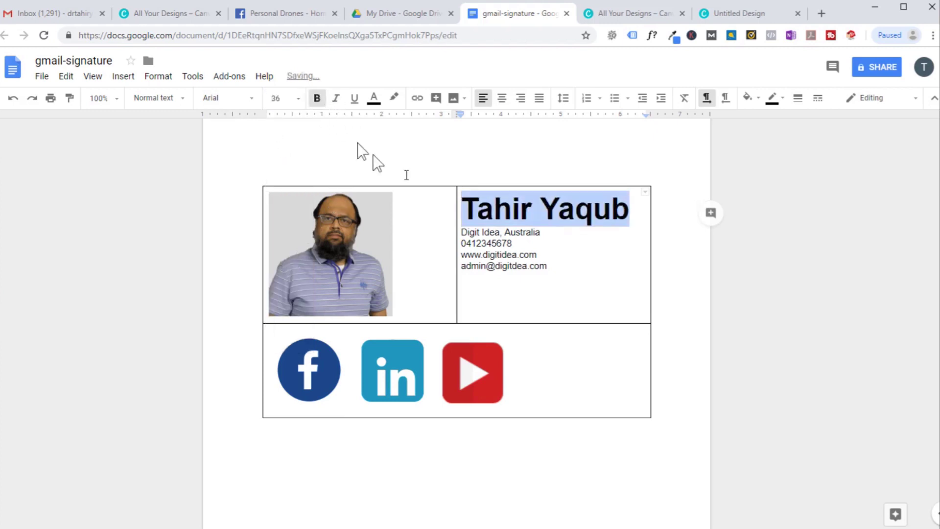
click(566, 254)
drag(540, 232, 461, 232)
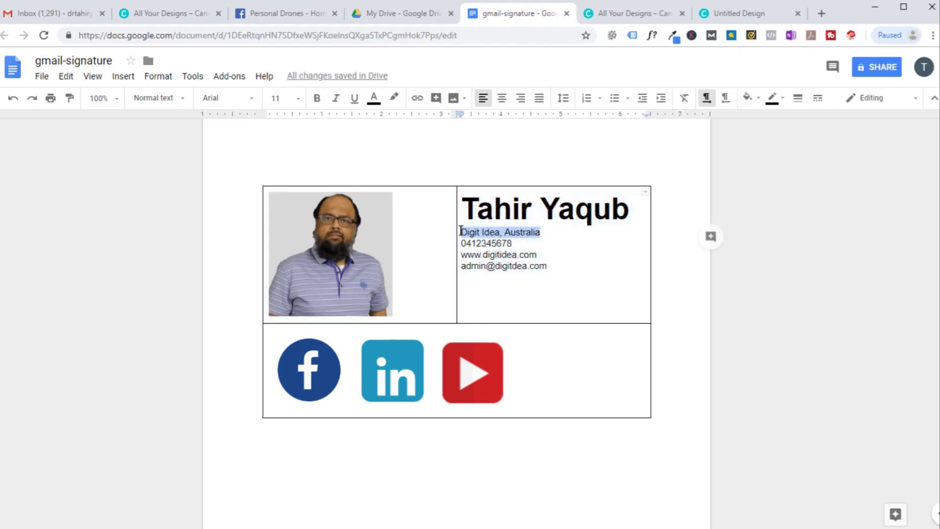
click(252, 101)
click(226, 418)
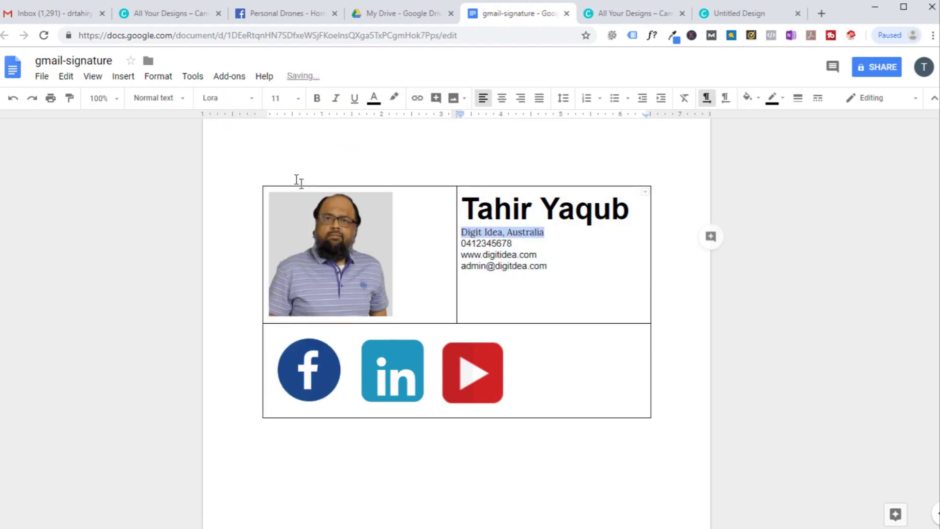
click(293, 99)
click(284, 226)
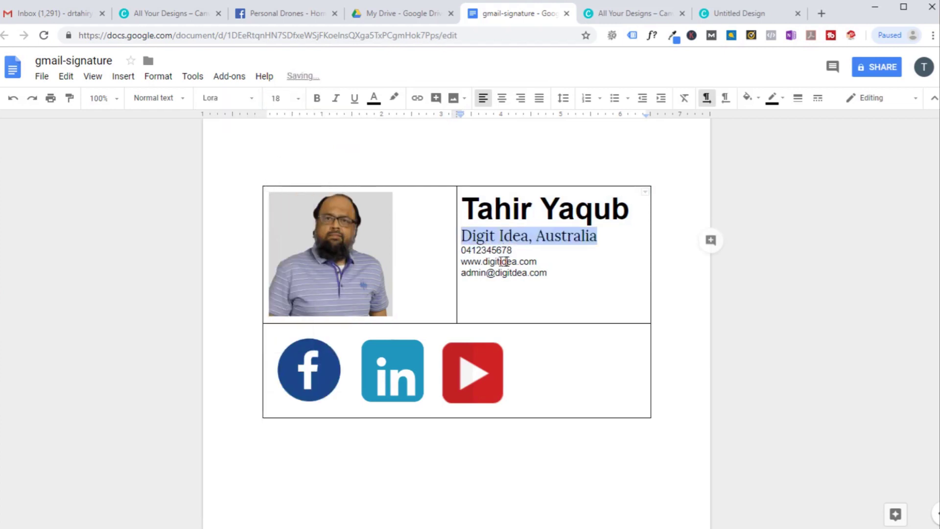
Change the font of the phone number line to Nunito and the website line to Georgia
drag(514, 250, 461, 250)
click(252, 103)
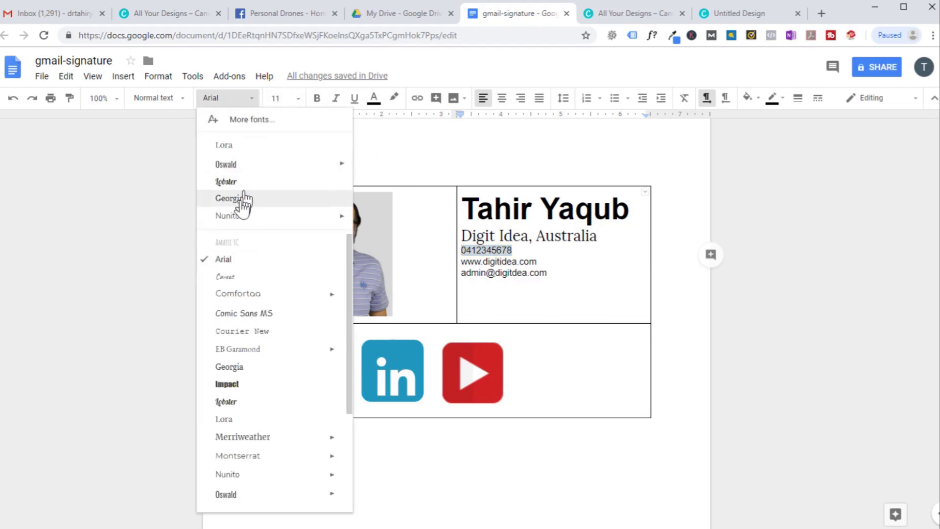
click(235, 216)
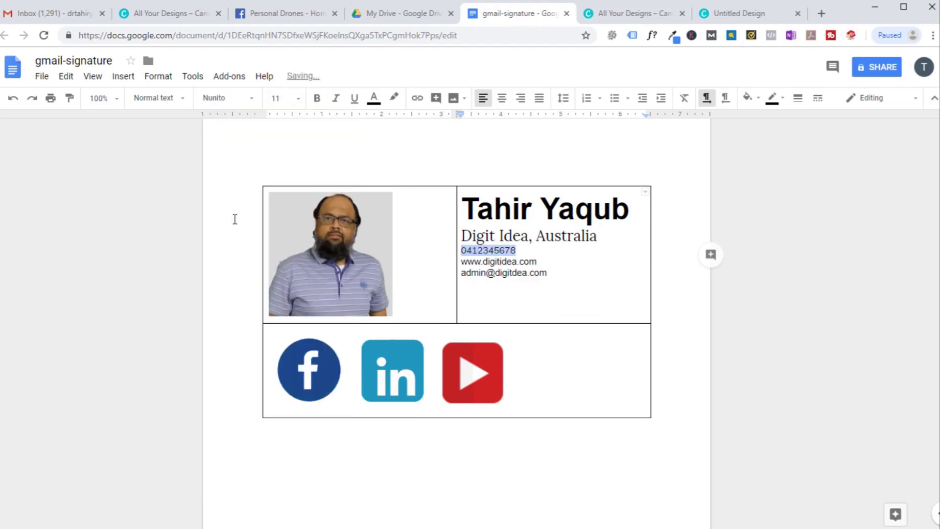
click(570, 275)
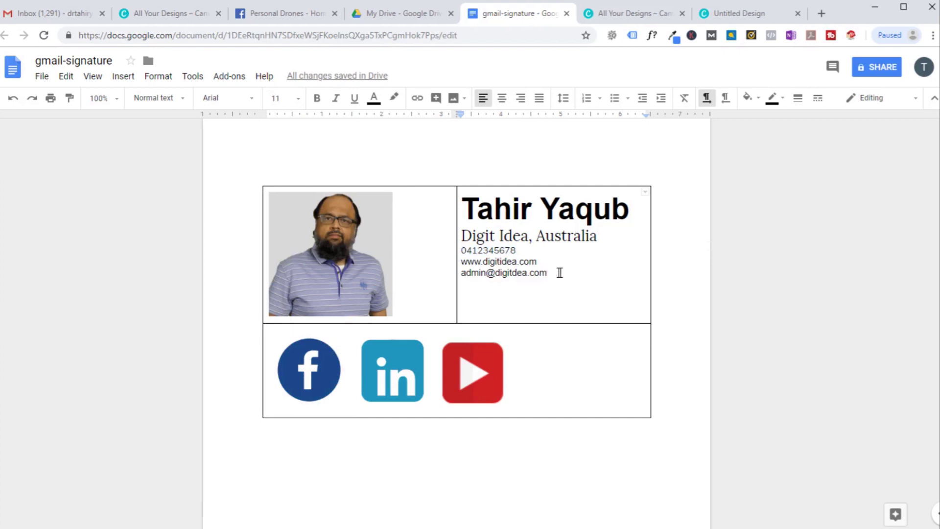
drag(547, 261, 458, 261)
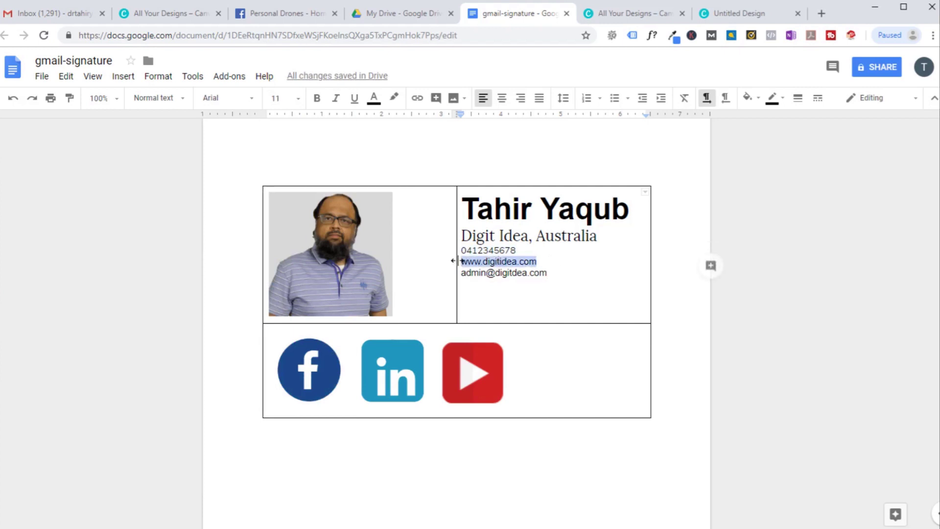
click(253, 100)
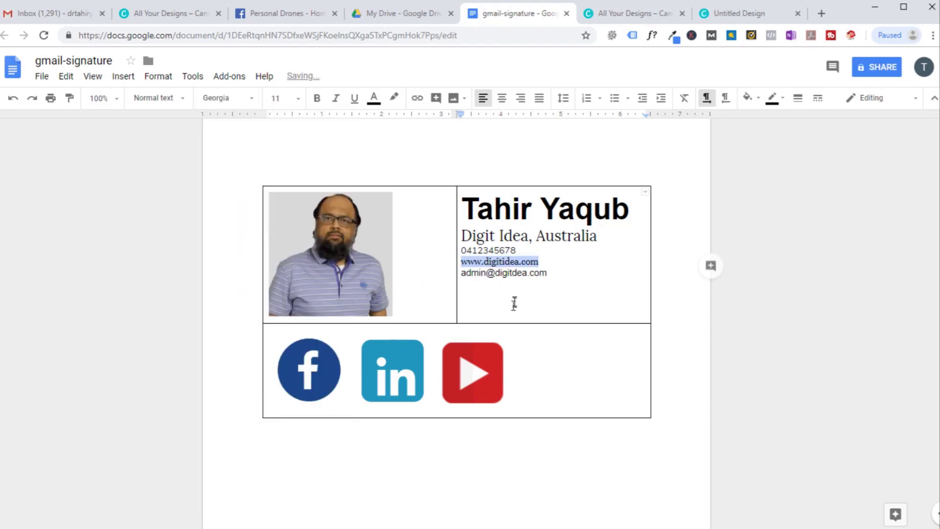
Change the font of the e-mail address line in the contact details to Oswald
drag(548, 274, 476, 275)
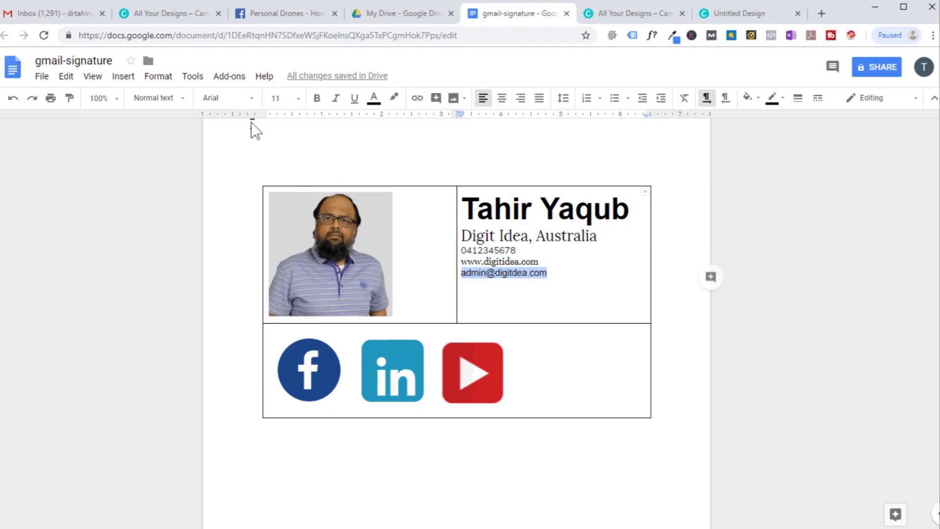
click(253, 100)
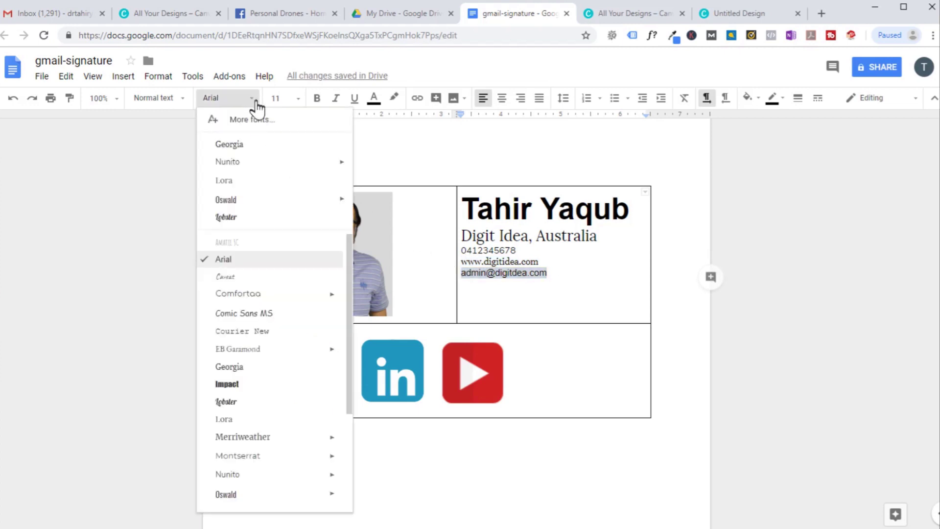
click(226, 200)
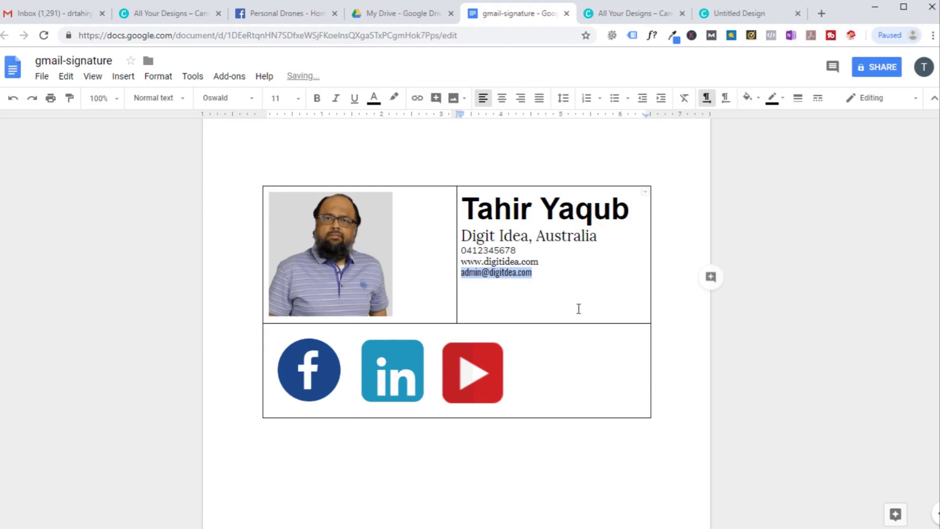
click(574, 353)
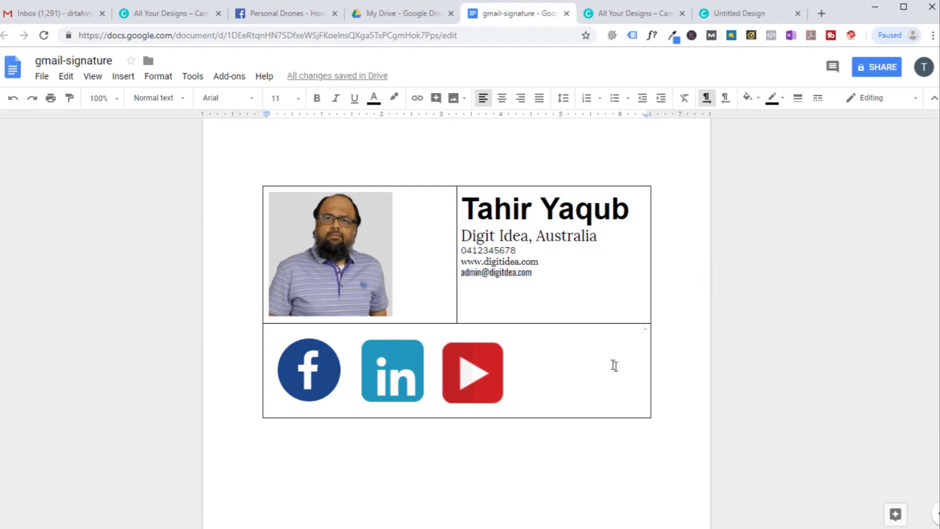
Remove the visible borders from the whole signature table by changing its border width
key(ctrl+a)
key(ctrl+Home)
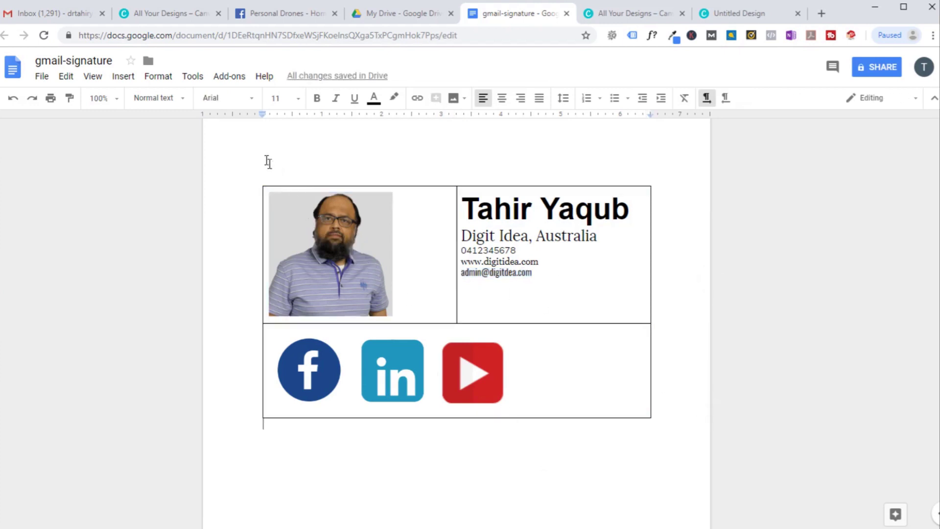
key(ctrl+a)
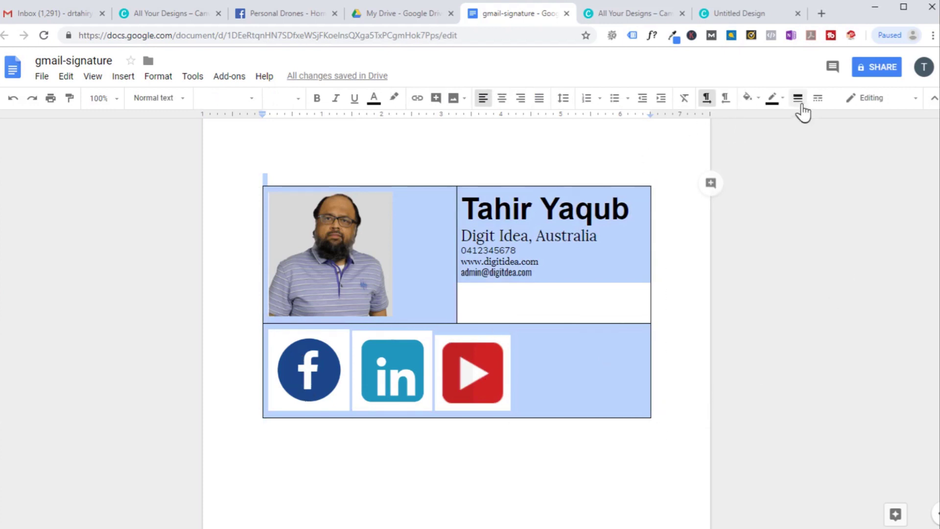
click(799, 99)
click(815, 120)
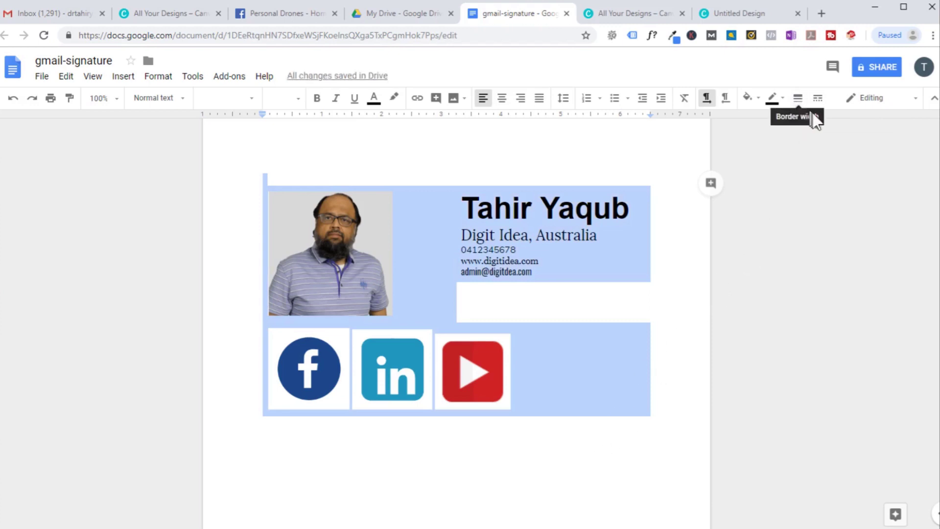
click(695, 231)
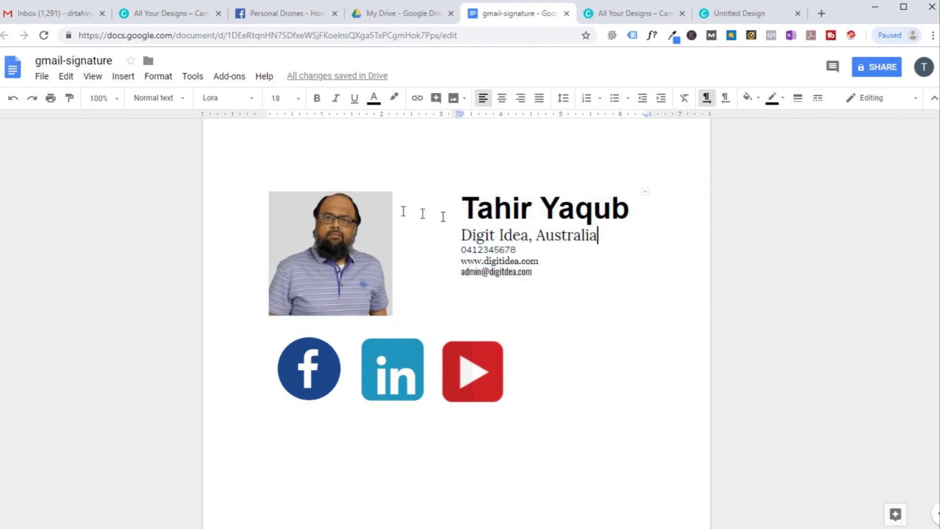
Copy the web address of the Personal Drones Facebook page and return to the gmail-signature document
key(ctrl+a)
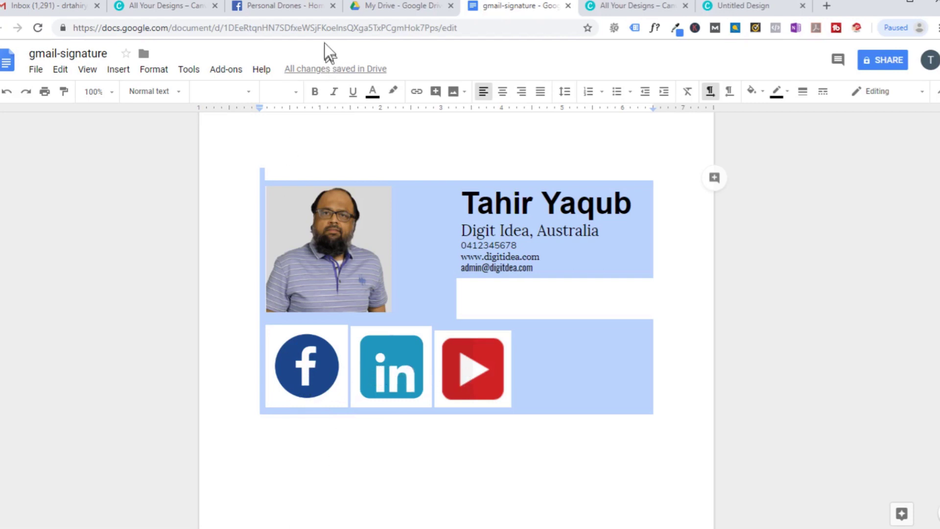
click(296, 7)
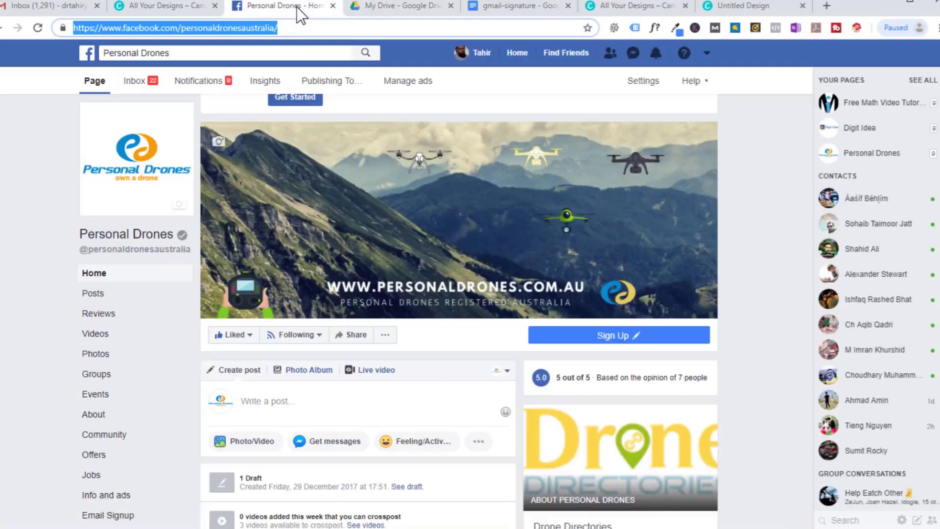
right_click(260, 27)
click(298, 97)
click(521, 7)
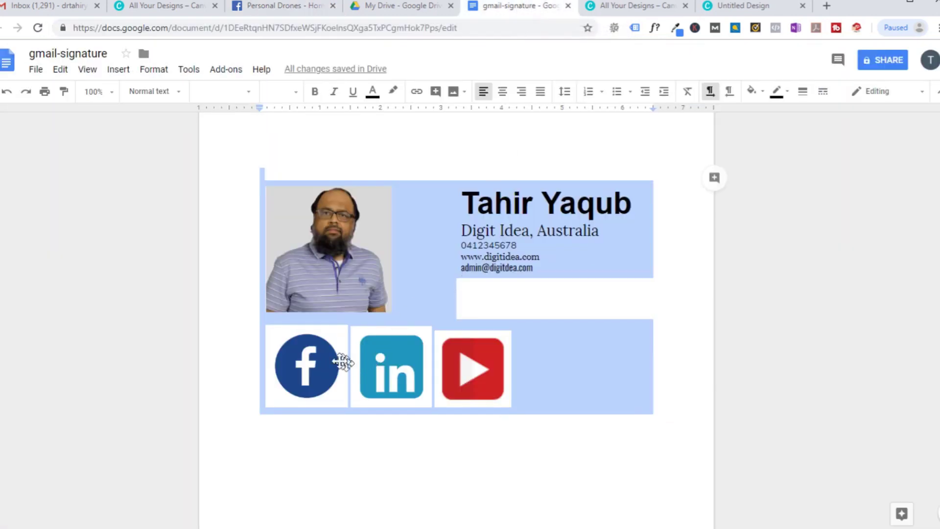
click(314, 358)
click(315, 359)
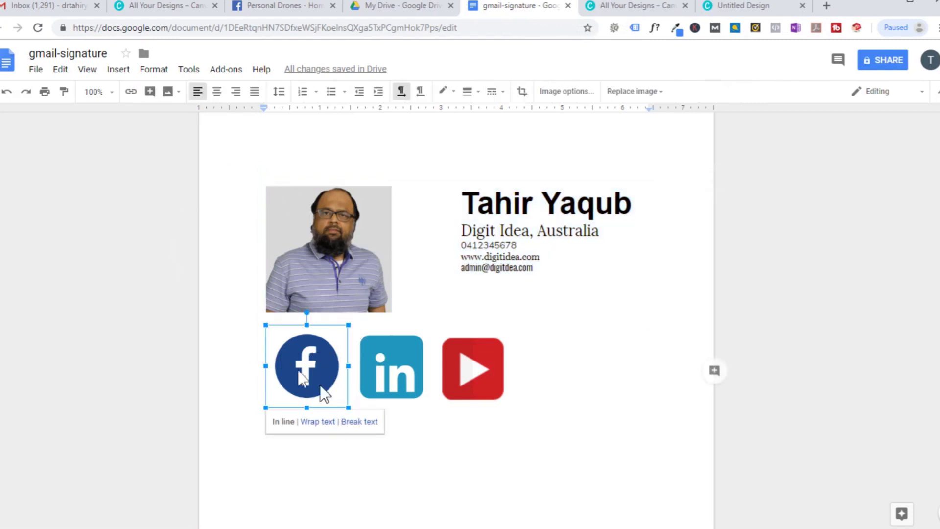
click(131, 93)
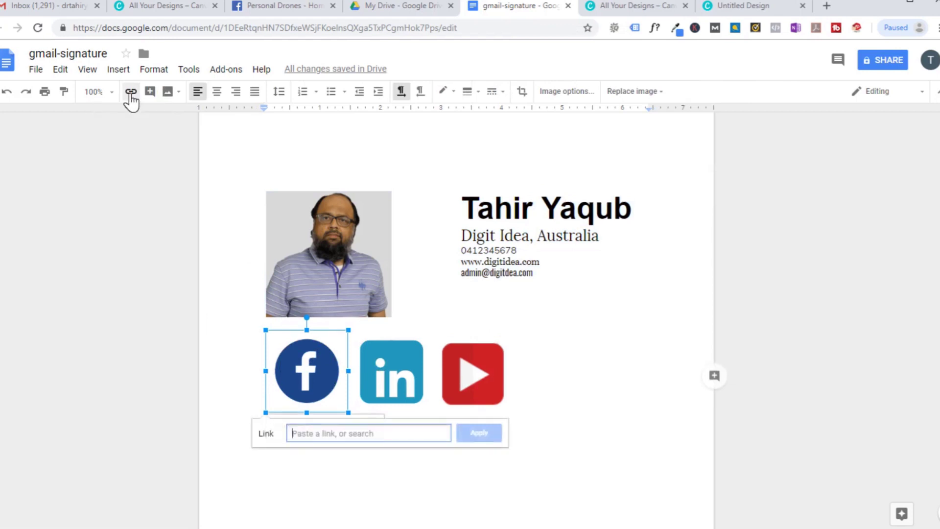
right_click(306, 431)
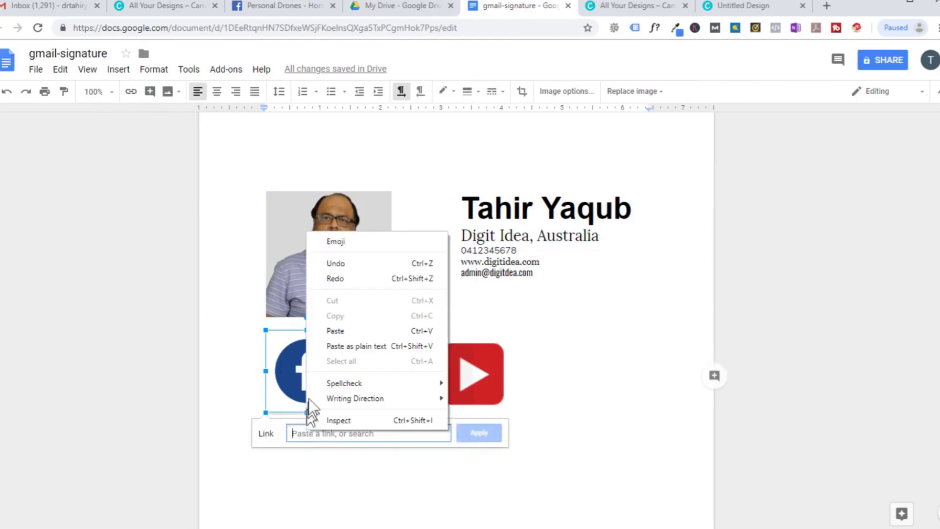
click(333, 329)
click(480, 433)
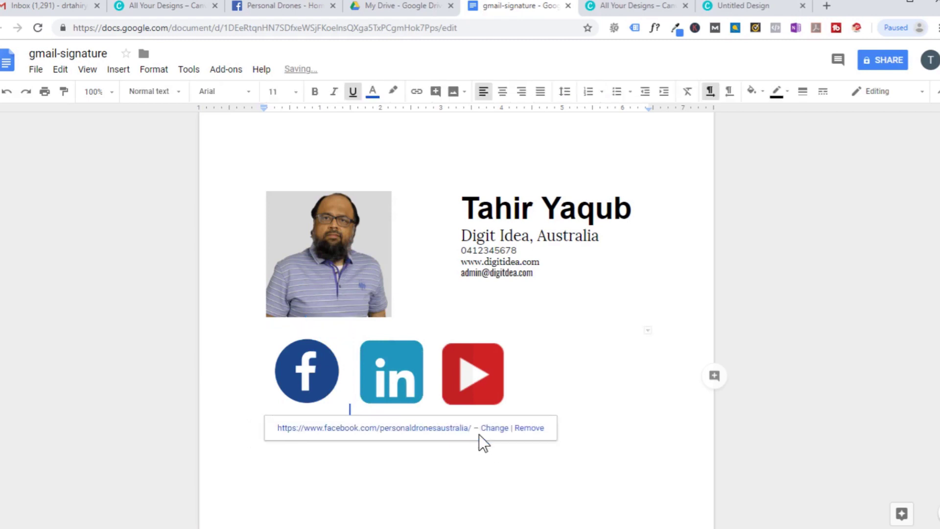
click(507, 469)
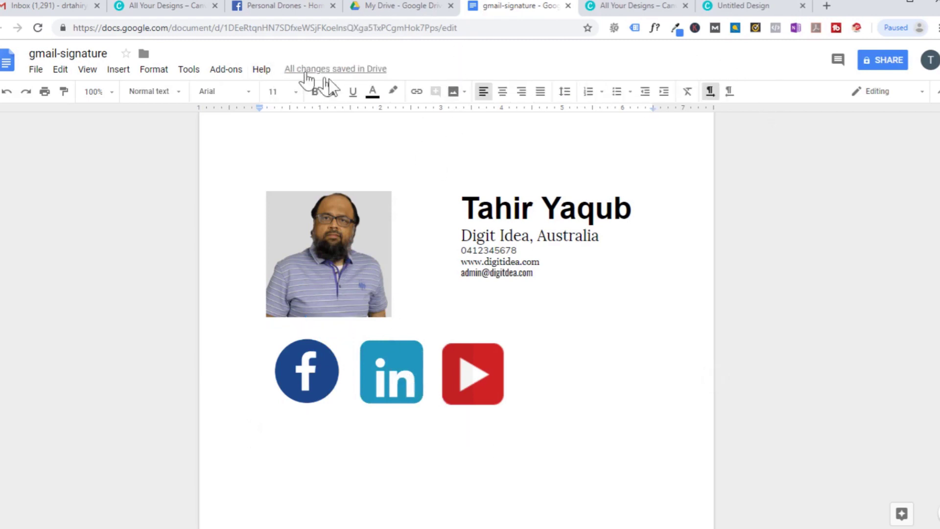
Open linkedin.com/feed/ in a new browser tab and go to the account's own profile page
click(826, 6)
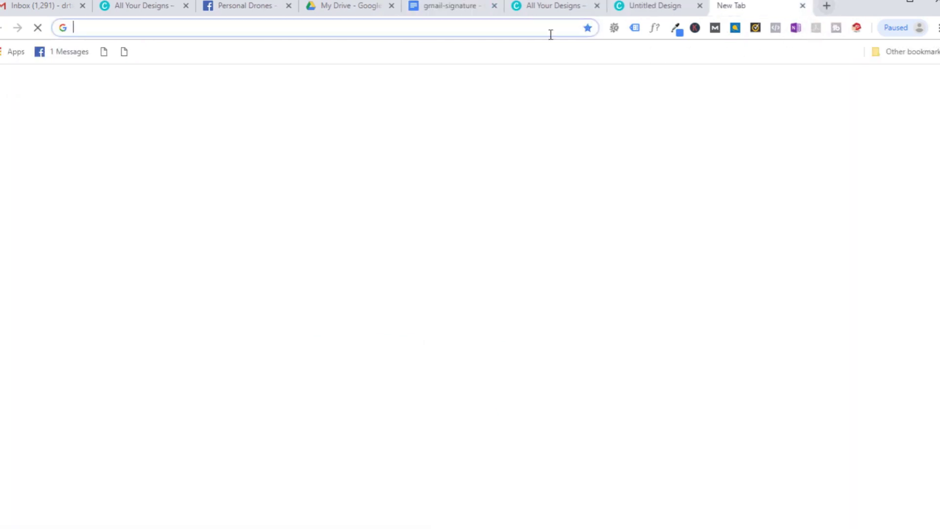
text(linkedin.com/feed/)
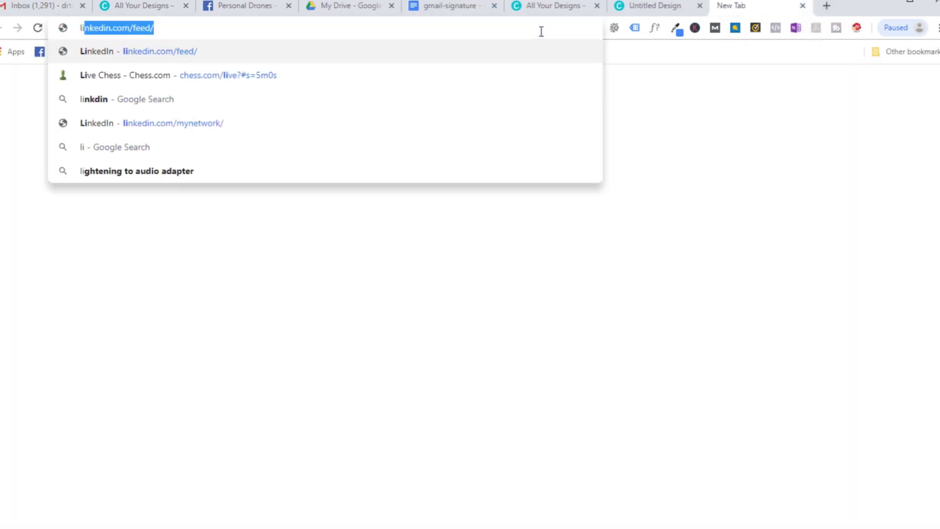
key(Return)
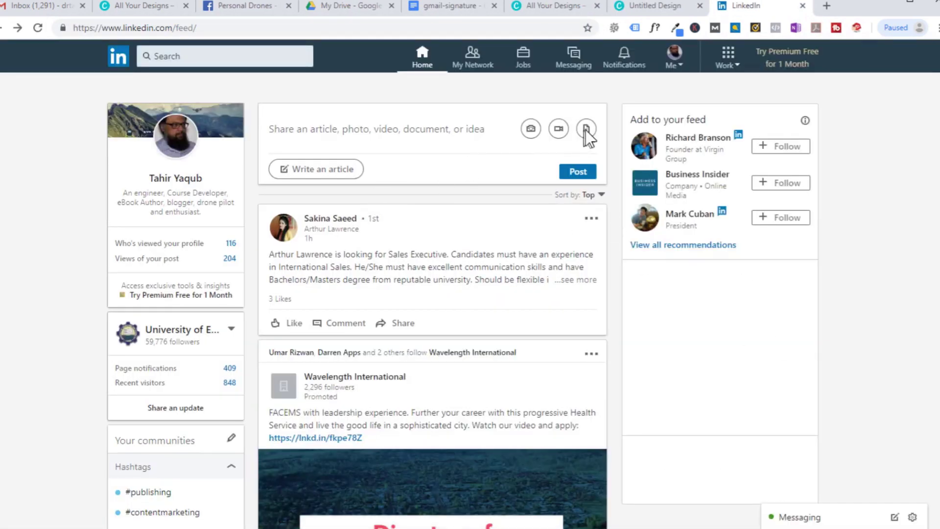
click(683, 70)
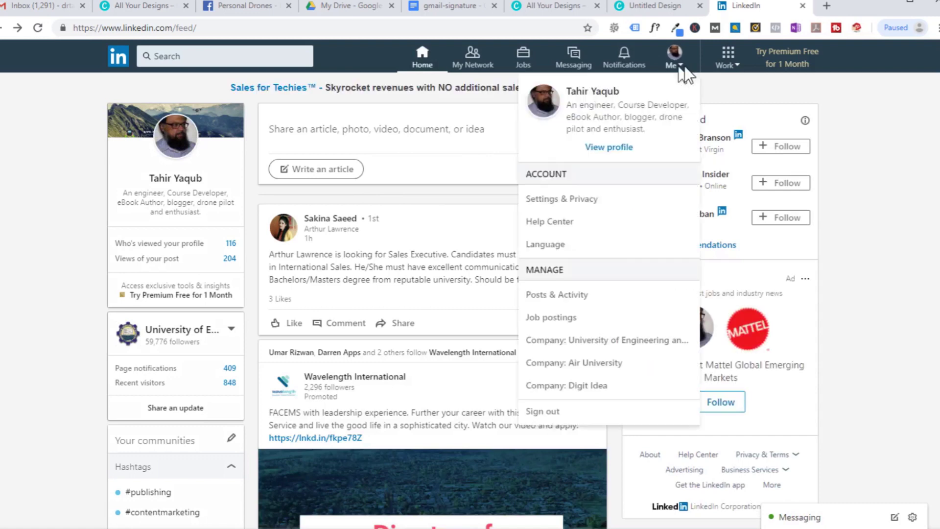
click(621, 148)
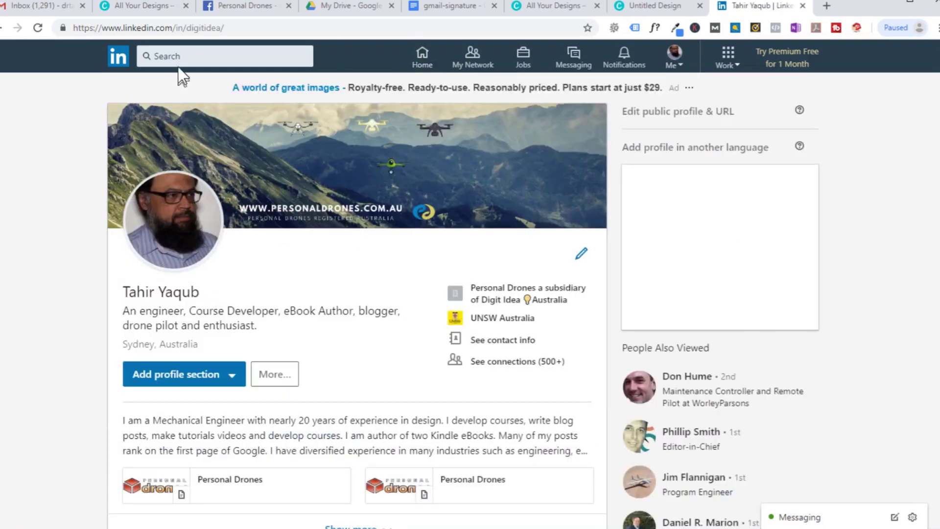
Copy the web address of the LinkedIn profile and return to the gmail-signature document
drag(224, 28, 77, 37)
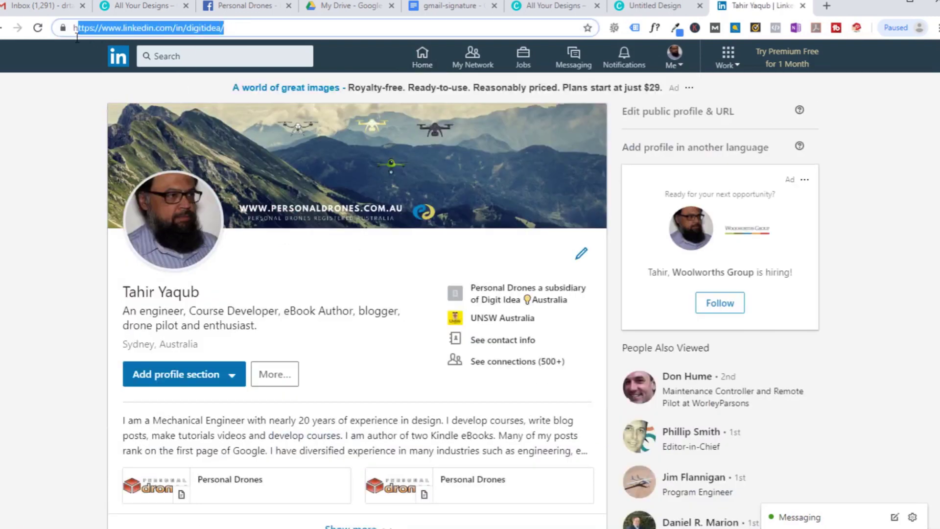
right_click(87, 27)
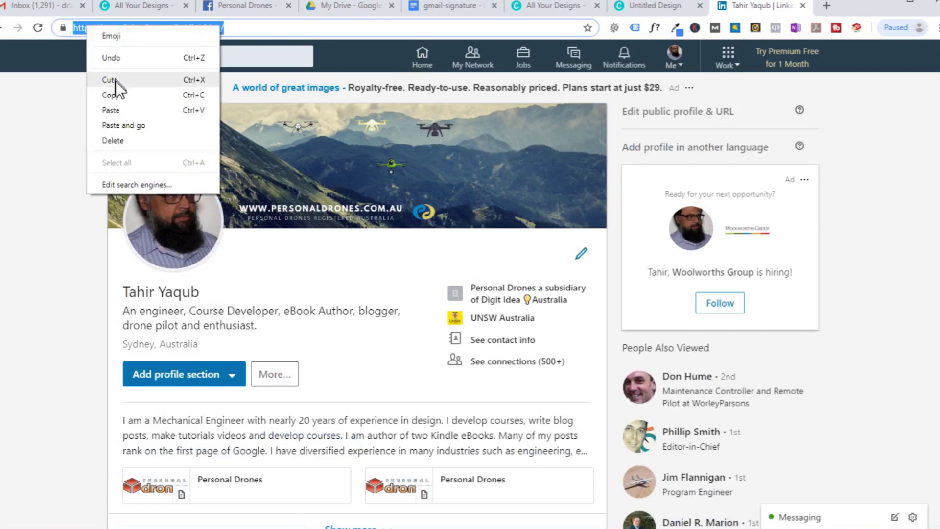
click(113, 96)
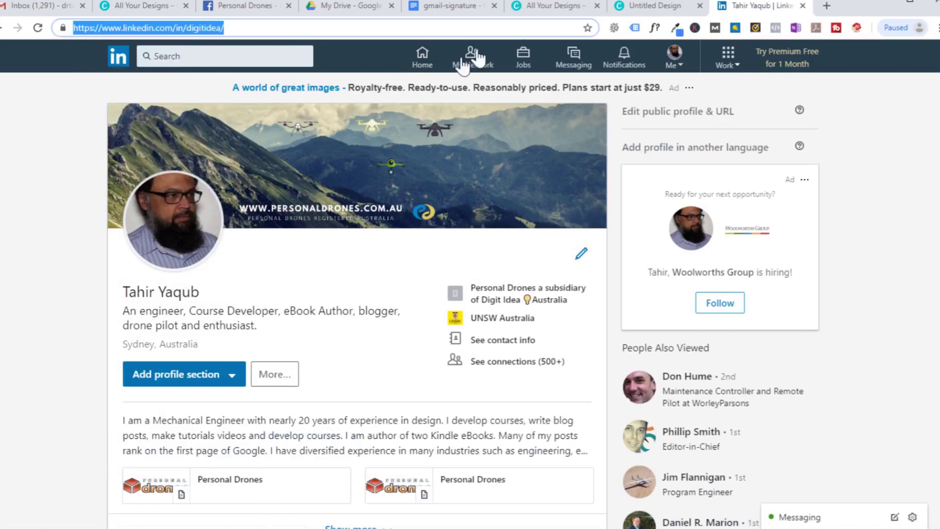
click(448, 6)
click(391, 376)
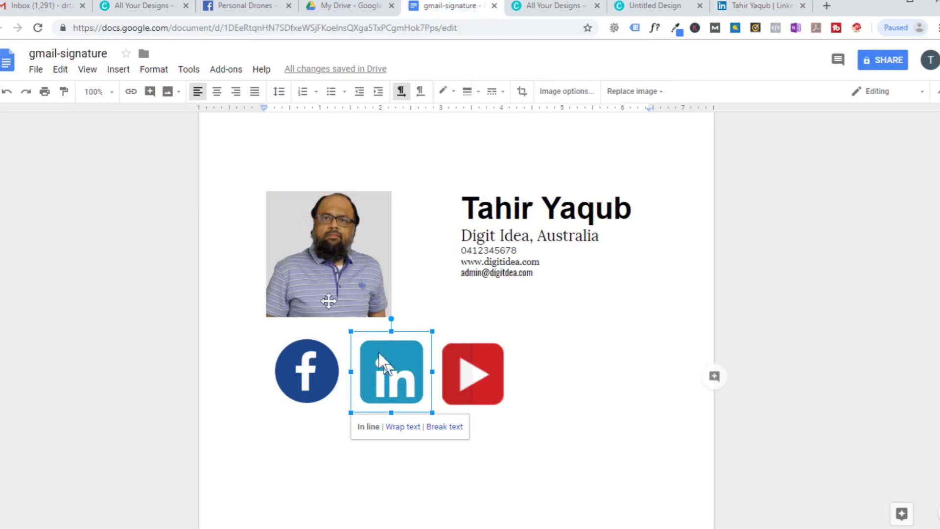
click(131, 92)
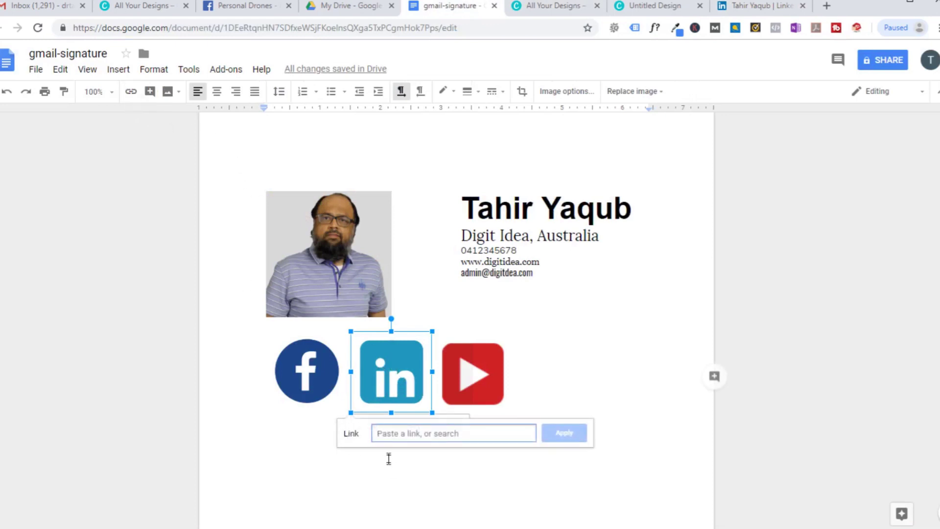
right_click(394, 430)
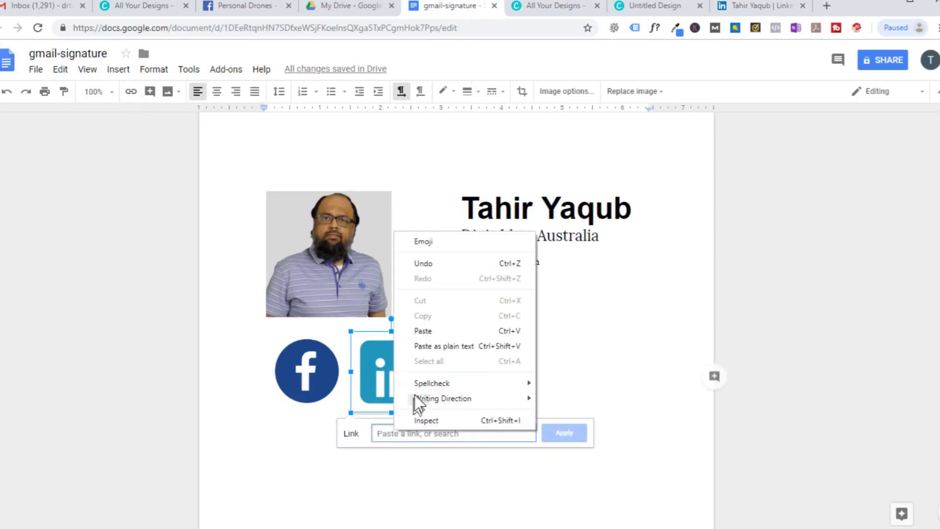
click(431, 339)
click(565, 434)
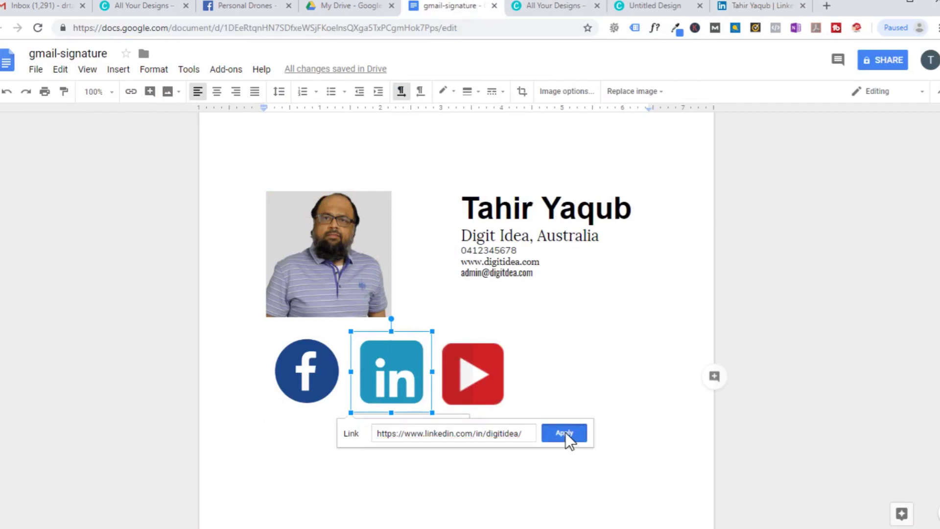
Copy the YouTube channel address ending in sub_confirmation=1 from subscribe-link-1.txt in Notepad, and return to the gmail-signature document
key(alt+Tab)
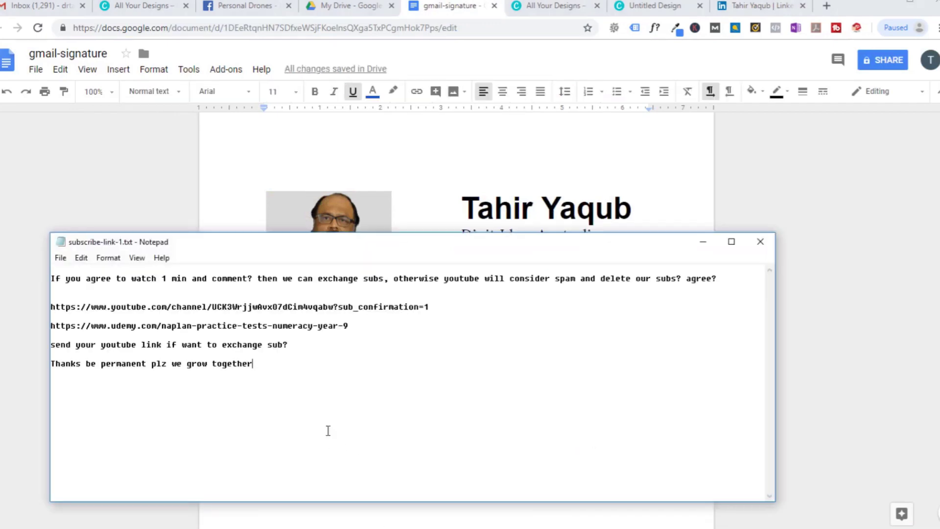
drag(440, 309, 67, 308)
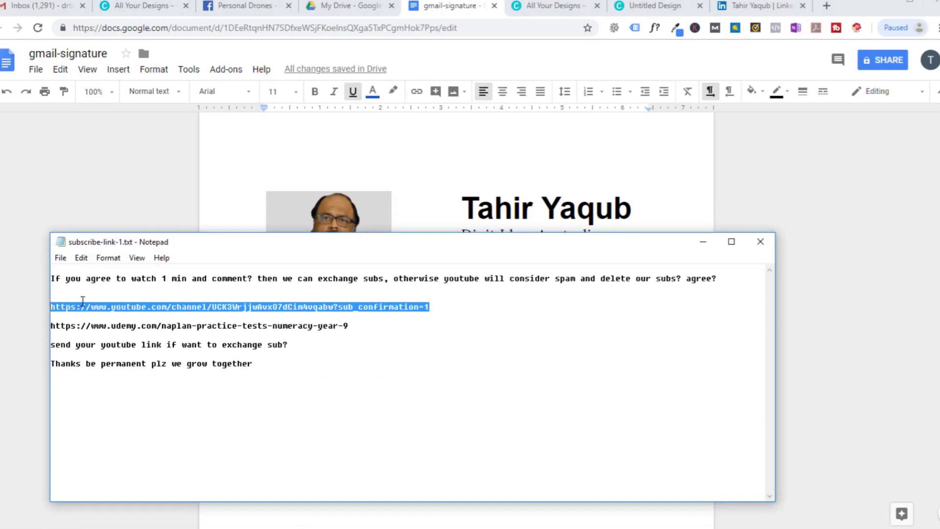
right_click(79, 305)
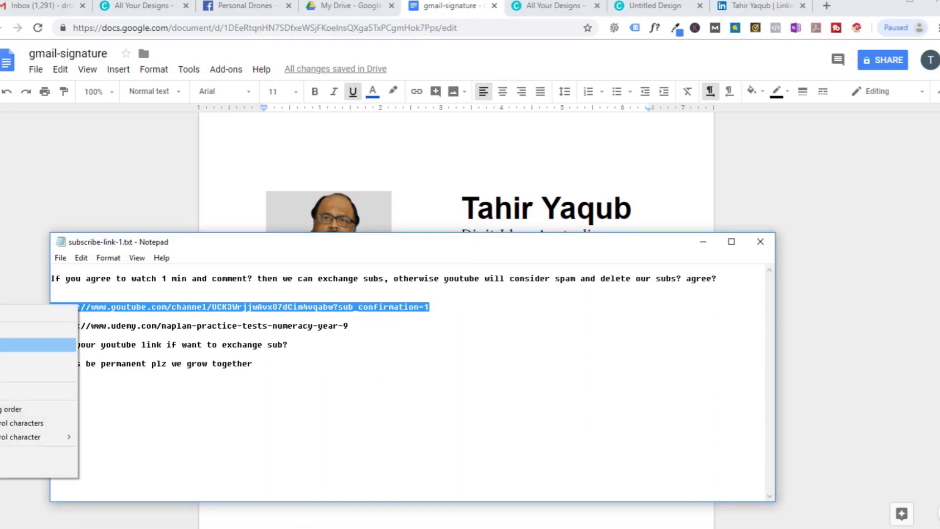
click(15, 340)
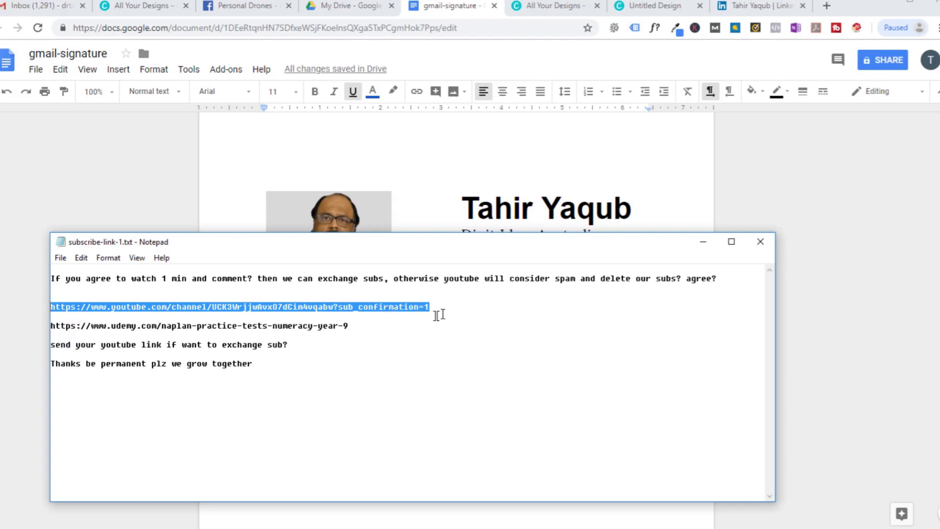
click(704, 244)
Link the YouTube icon to the copied YouTube channel subscription address
click(477, 373)
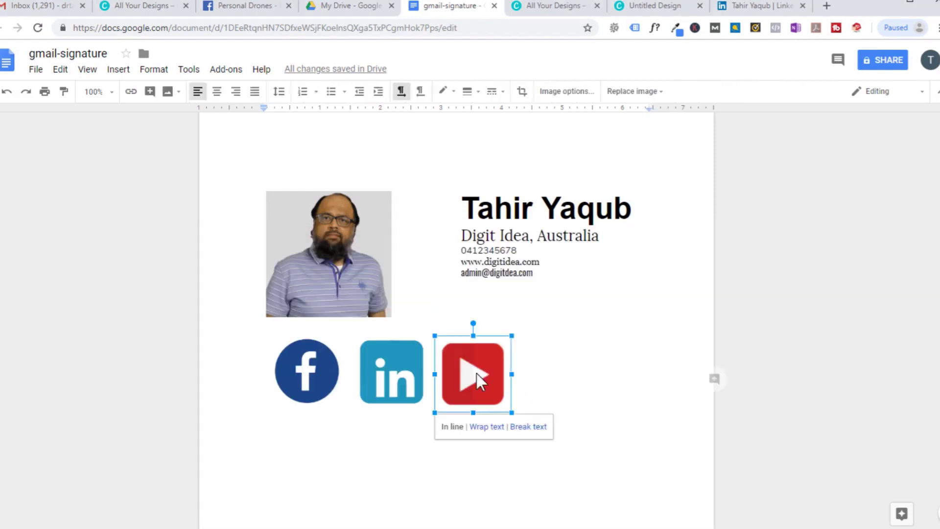
click(131, 92)
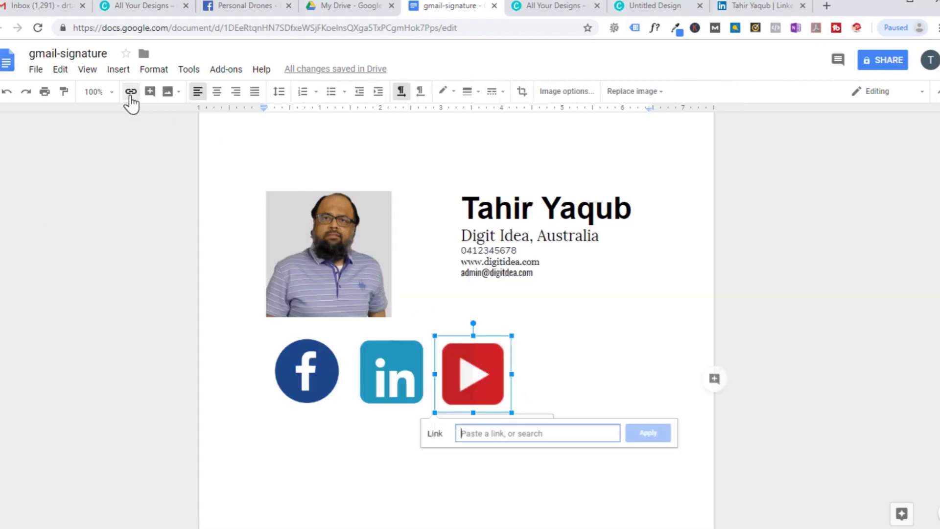
right_click(486, 436)
click(504, 331)
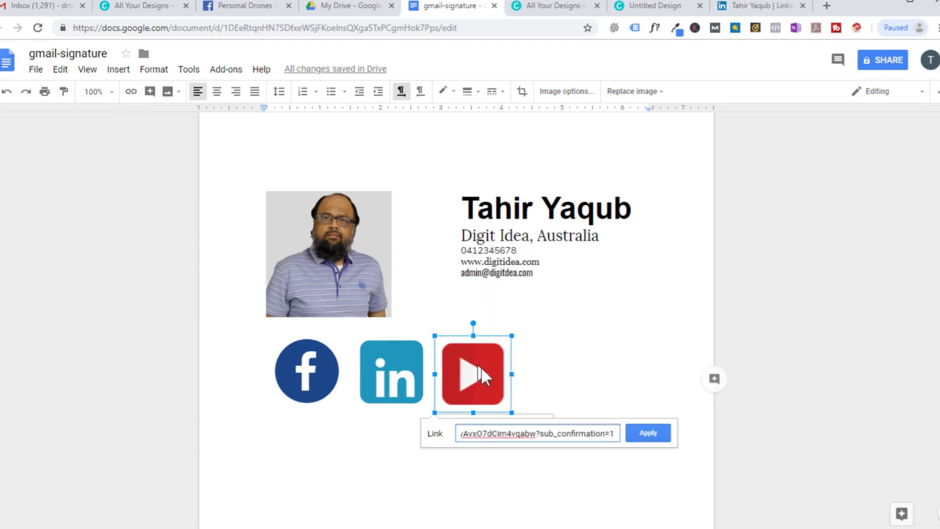
click(653, 435)
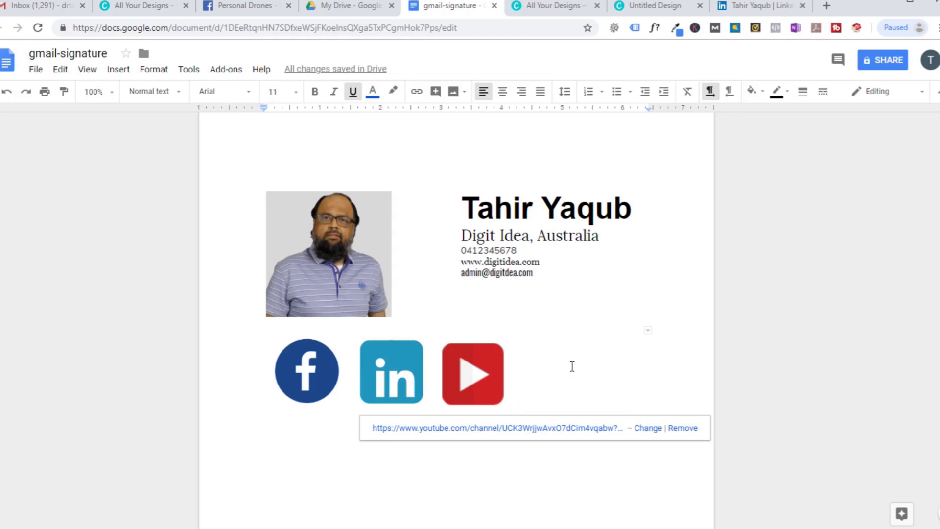
triple_click(477, 263)
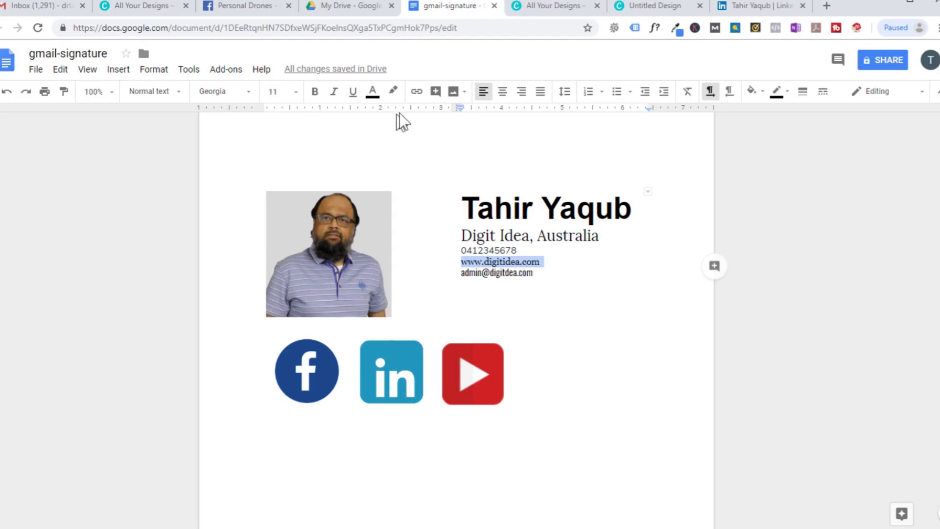
click(416, 92)
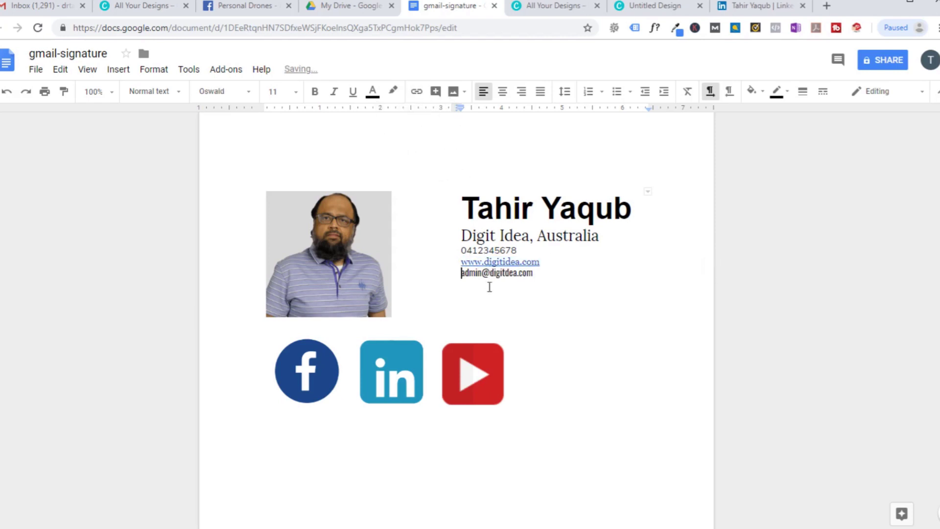
click(536, 265)
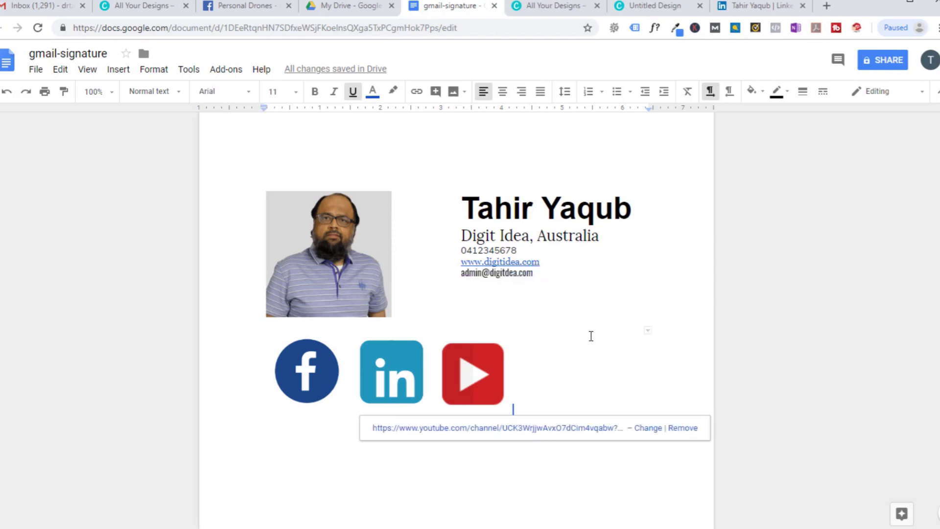
key(ctrl+End)
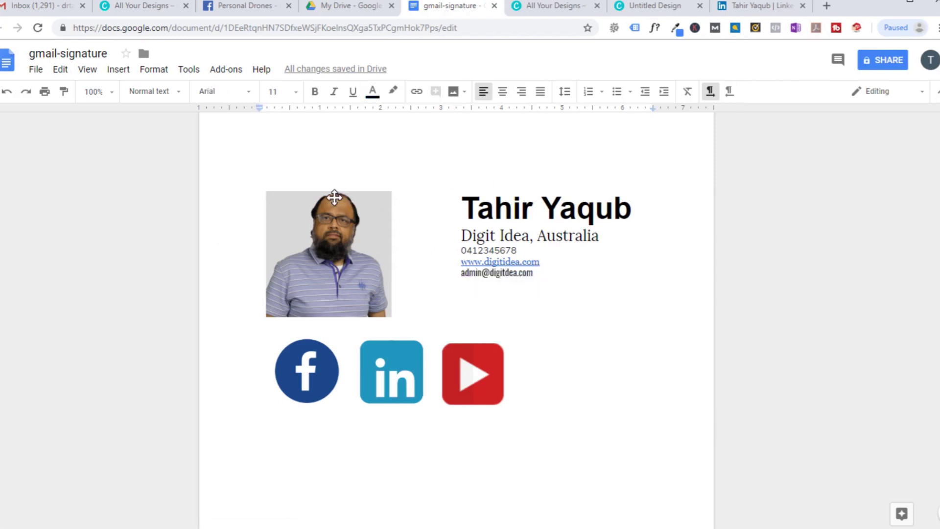
Copy the whole signature table with portrait, contact details and social icons, and switch to the Gmail inbox
drag(260, 165, 609, 359)
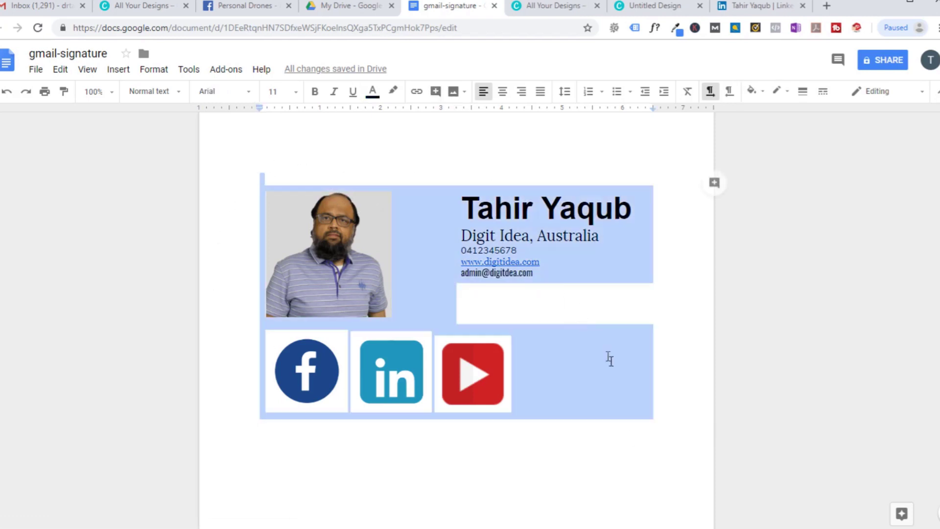
click(61, 69)
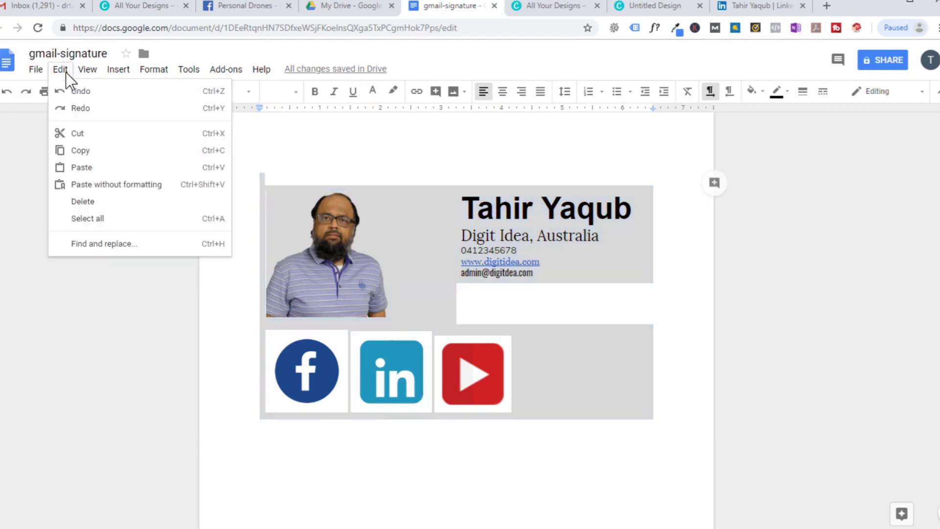
click(83, 149)
click(63, 7)
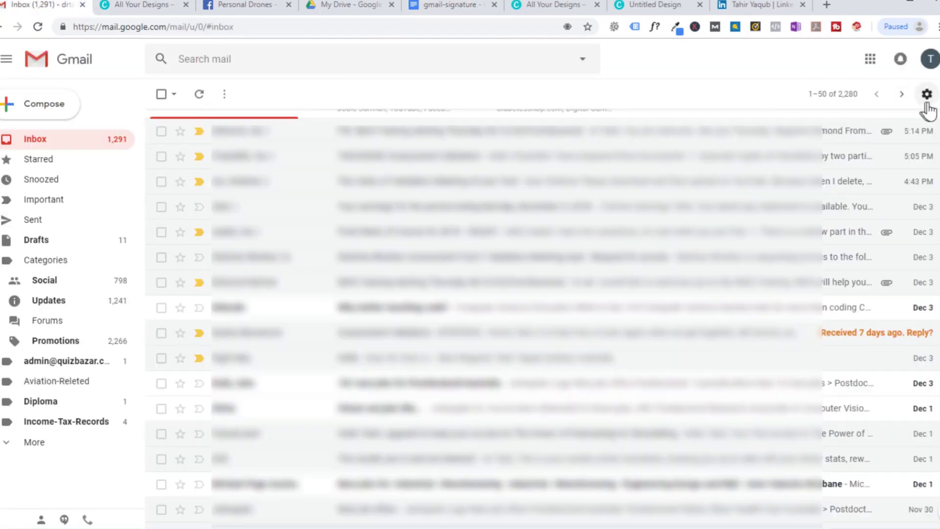
Paste the copied signature into the signature box of Gmail's general settings and save the changes
click(925, 102)
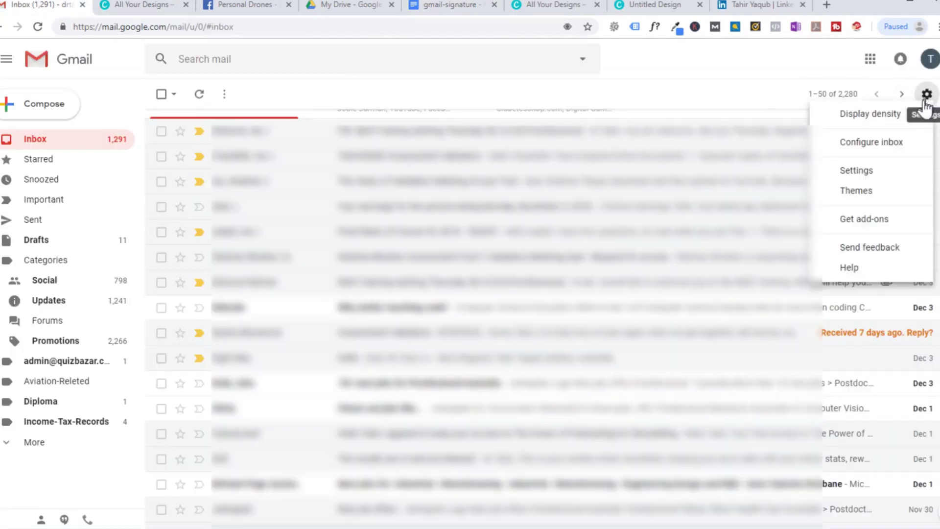
click(865, 170)
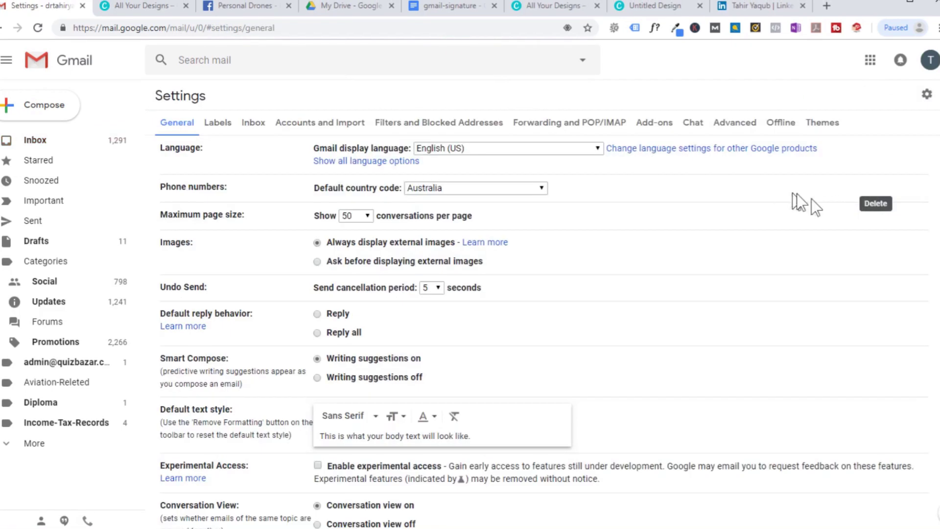
scroll(936, 513, down, 20)
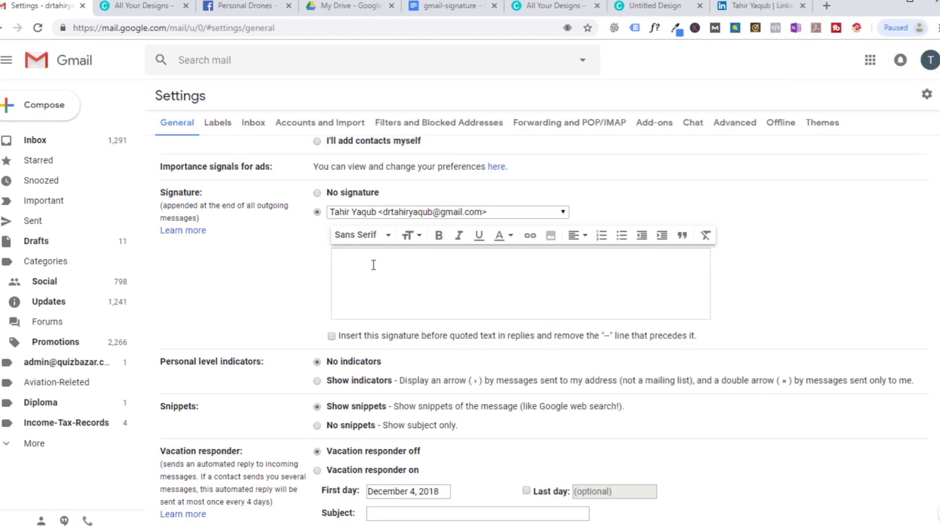
click(373, 264)
right_click(373, 264)
click(410, 368)
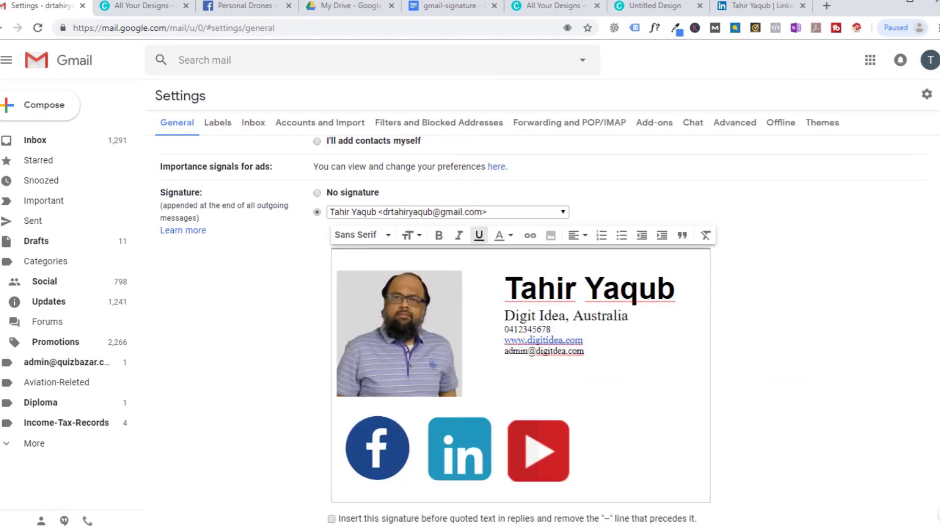
scroll(633, 473, down, 8)
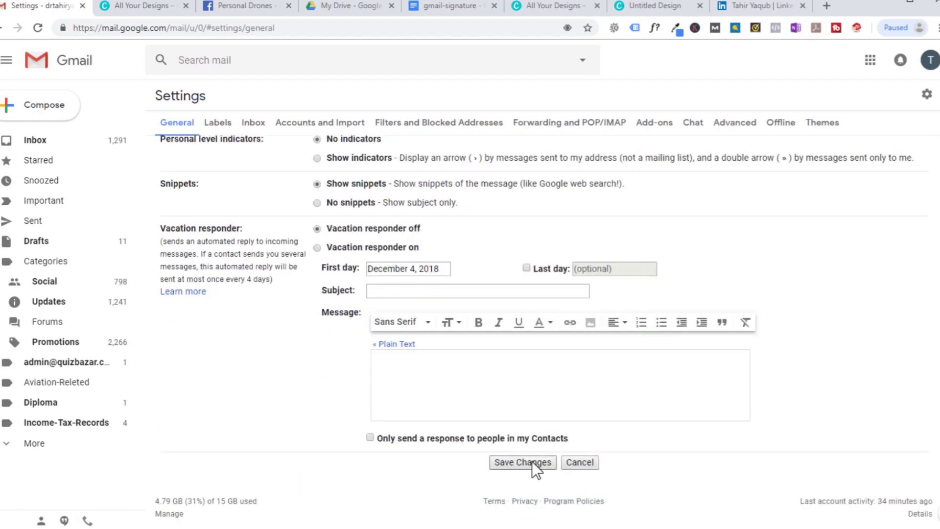
click(532, 462)
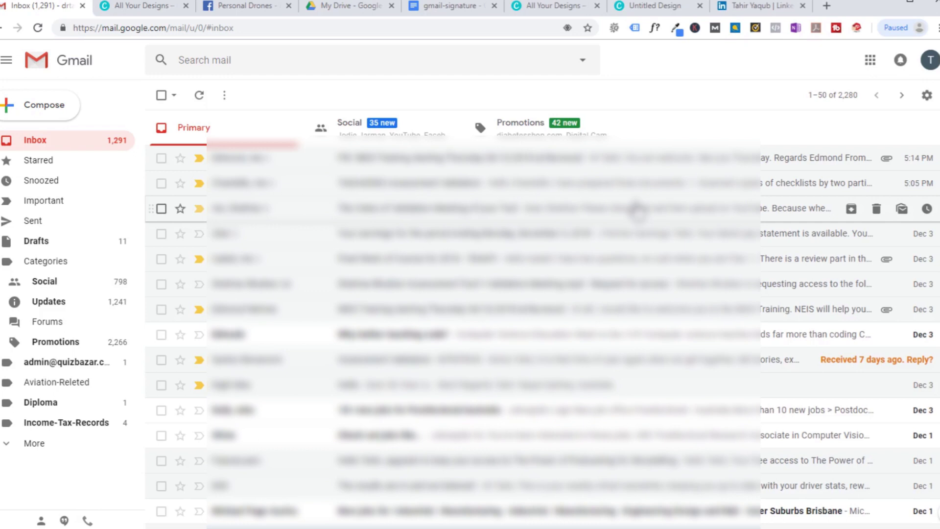
Start changing the Google account's profile photo and upload the green-background portrait JPG from the desktop photos folder
click(929, 61)
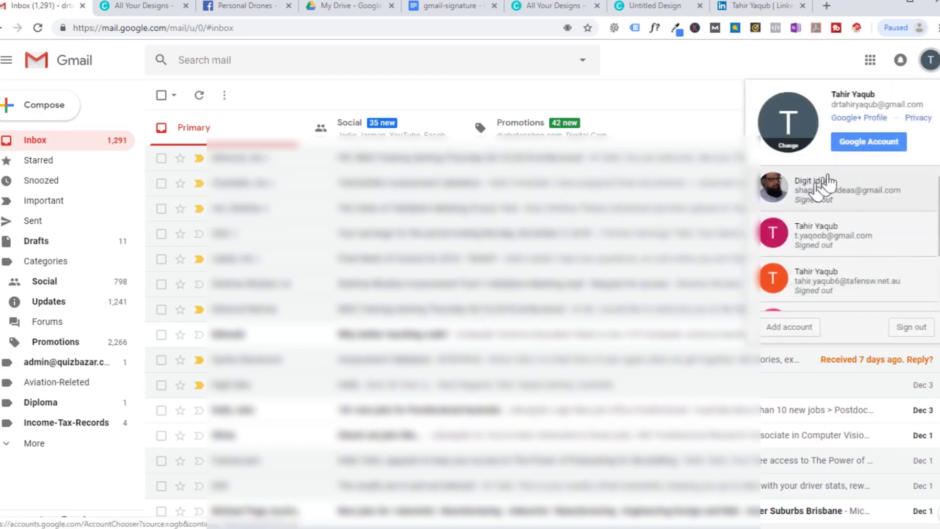
click(790, 142)
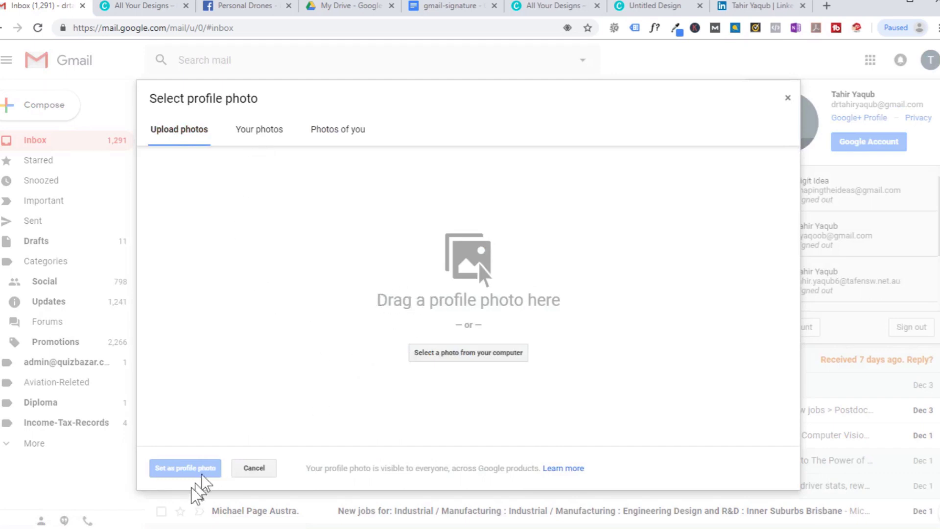
key(alt+Tab)
drag(560, 10, 604, 286)
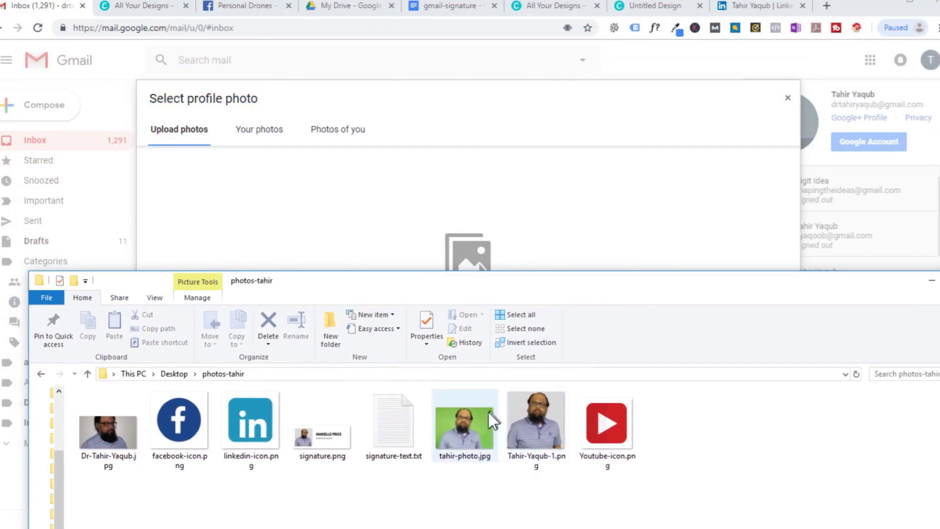
drag(479, 425, 421, 210)
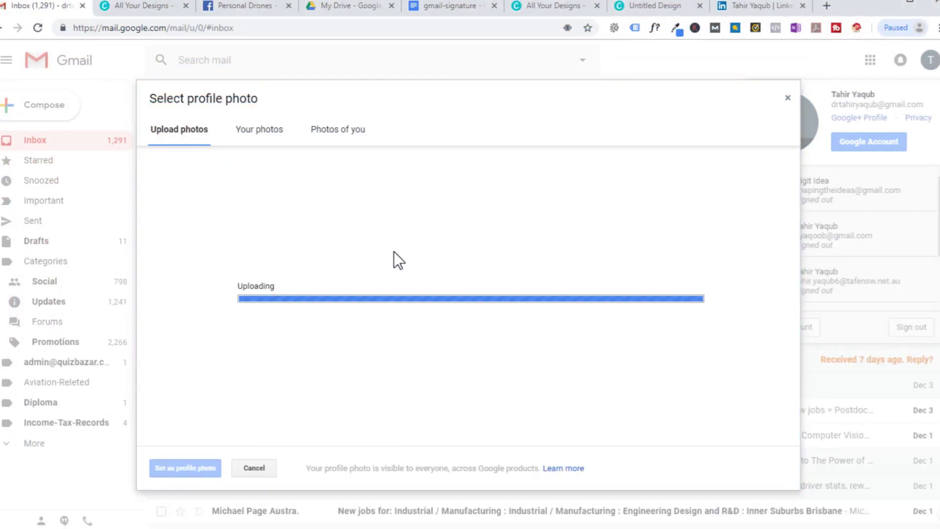
Crop the uploaded portrait to a full-height square around the man and set it as the profile photo
drag(374, 384, 284, 415)
mouse_move(564, 196)
mouse_down()
mouse_move(605, 168)
mouse_move(579, 185)
mouse_up()
drag(517, 298, 505, 299)
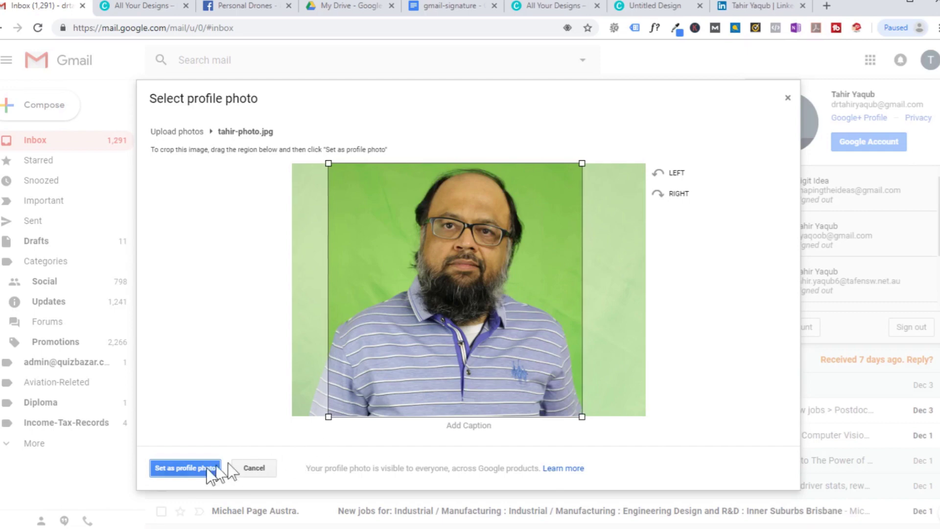
click(192, 468)
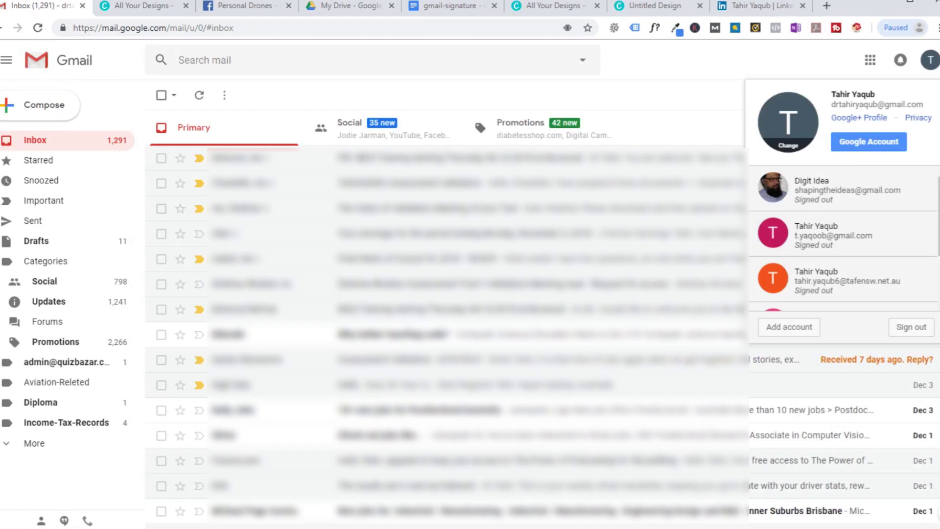
Close the account panel, open Gmail's general settings and check the My picture and Signature sections
click(686, 66)
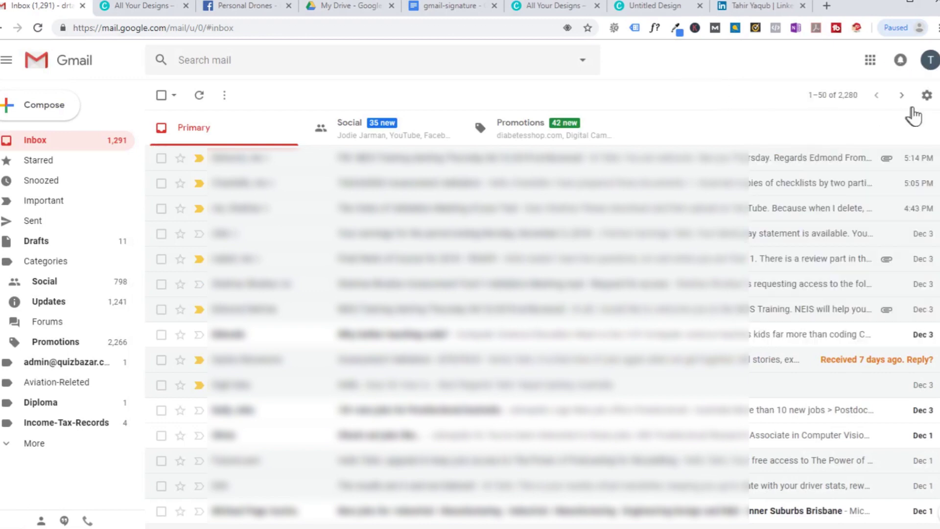
click(925, 97)
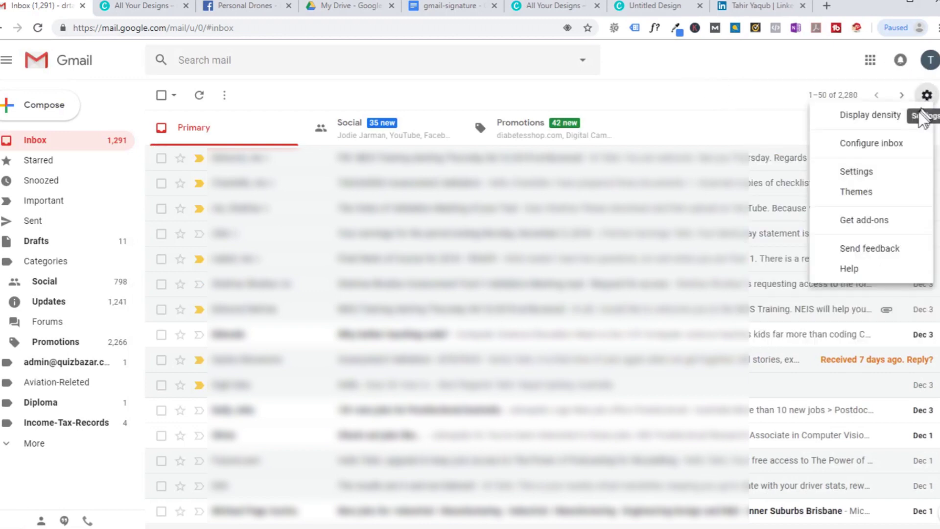
click(857, 175)
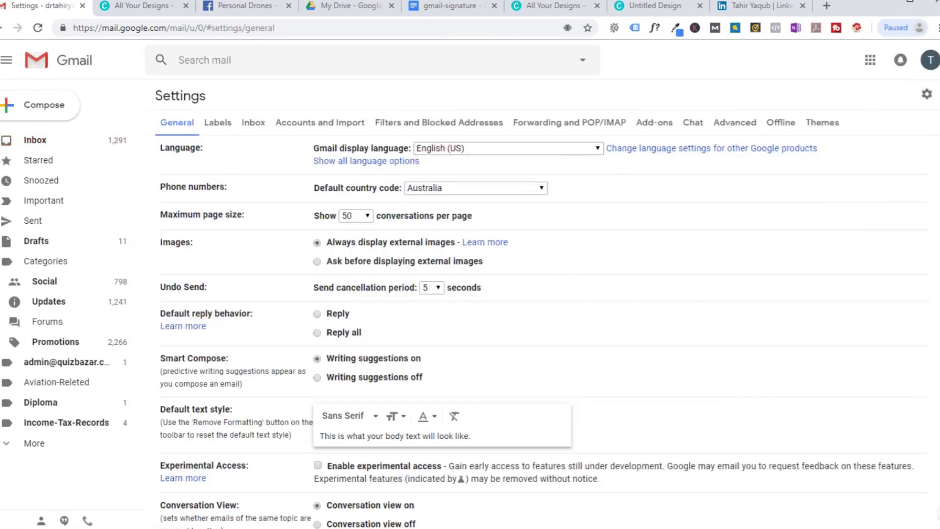
scroll(543, 333, down, 15)
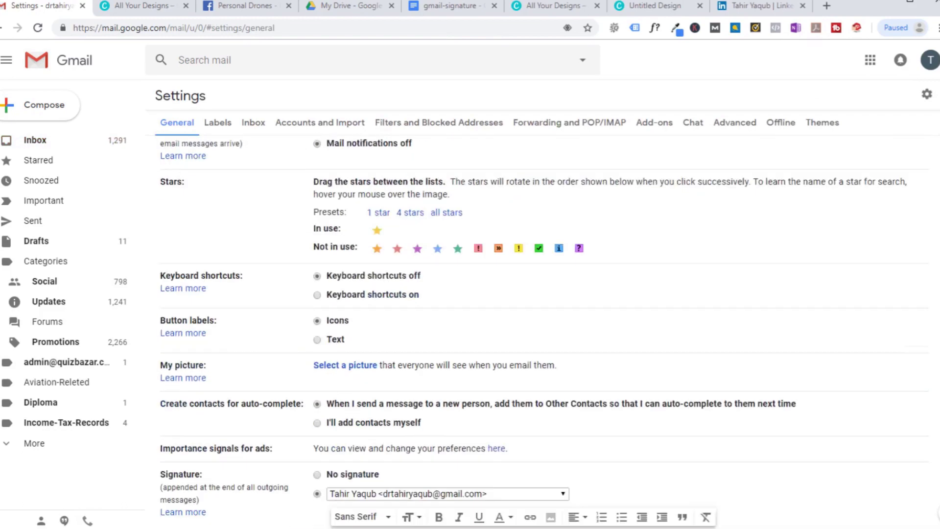
scroll(543, 332, down, 4)
scroll(543, 333, up, 8)
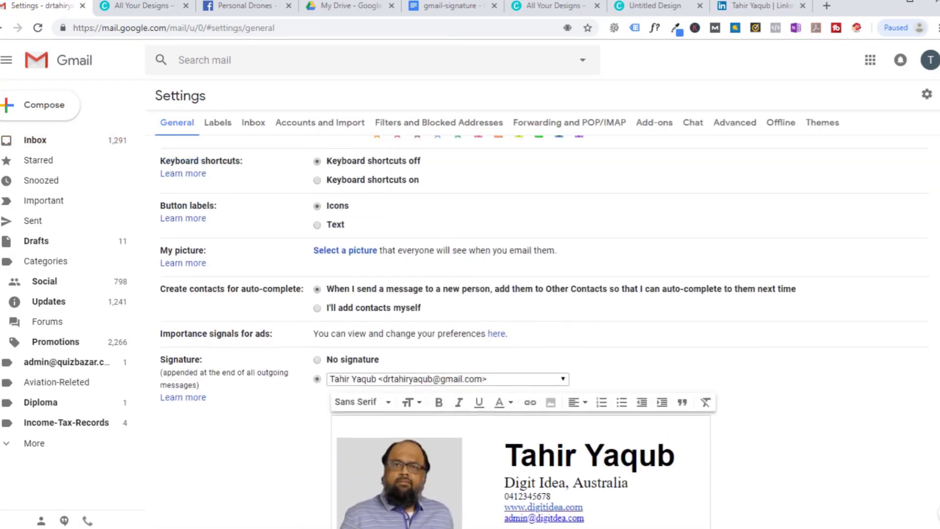
scroll(543, 333, up, 1)
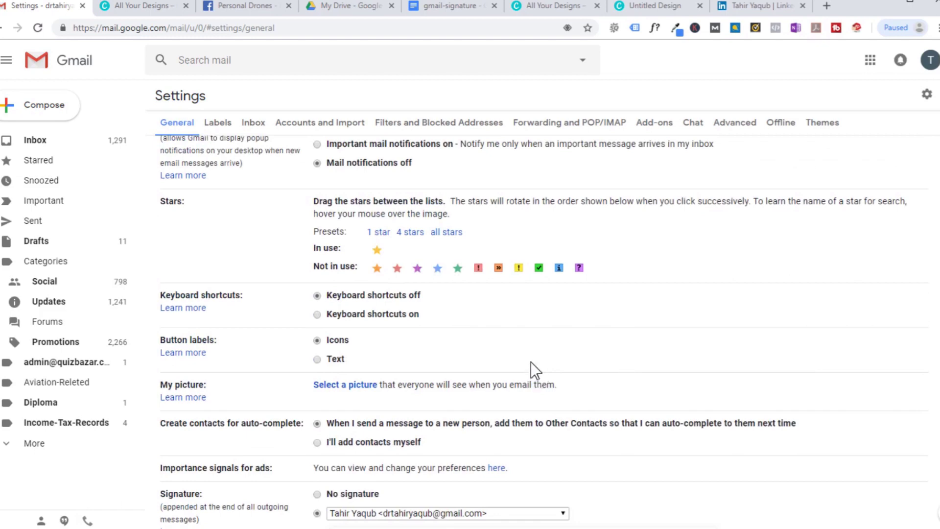
scroll(529, 361, up, 5)
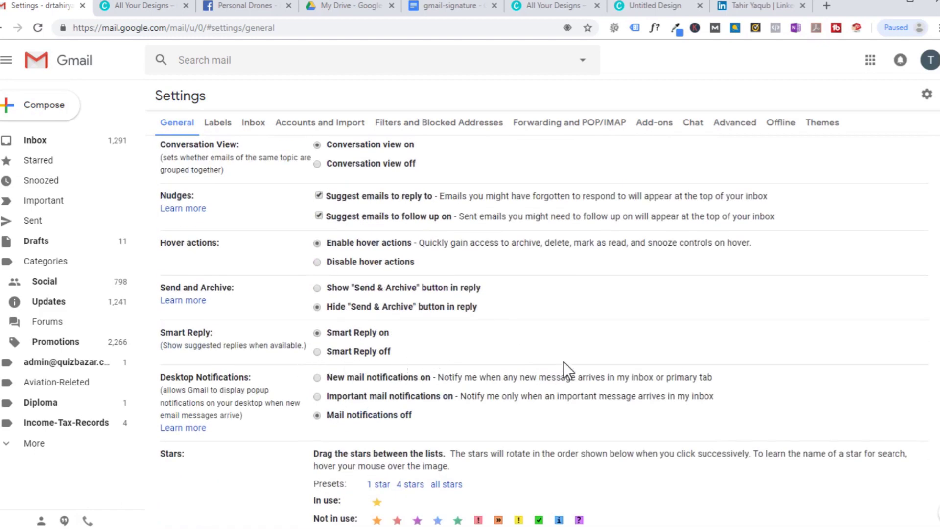
scroll(567, 368, down, 3)
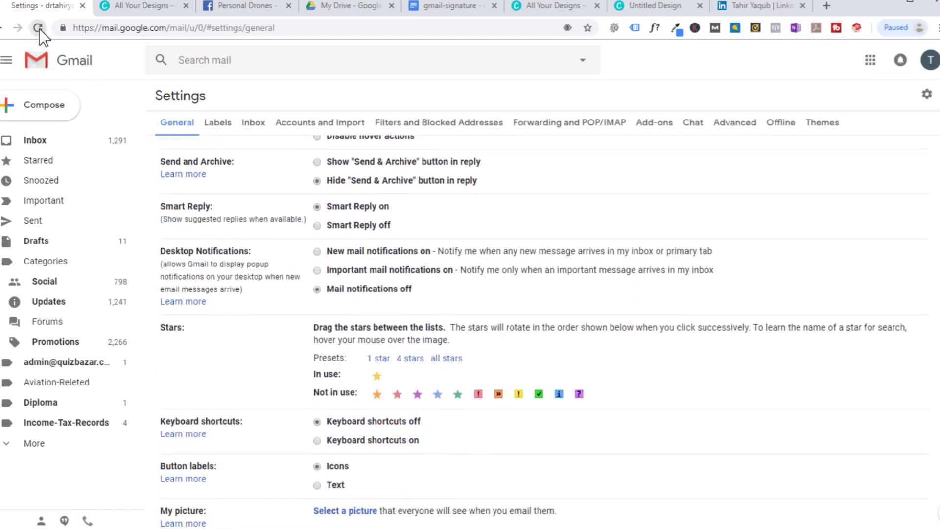
Reload the settings page and review the profile picture and signature there and in a blank new message
scroll(599, 218, down, 4)
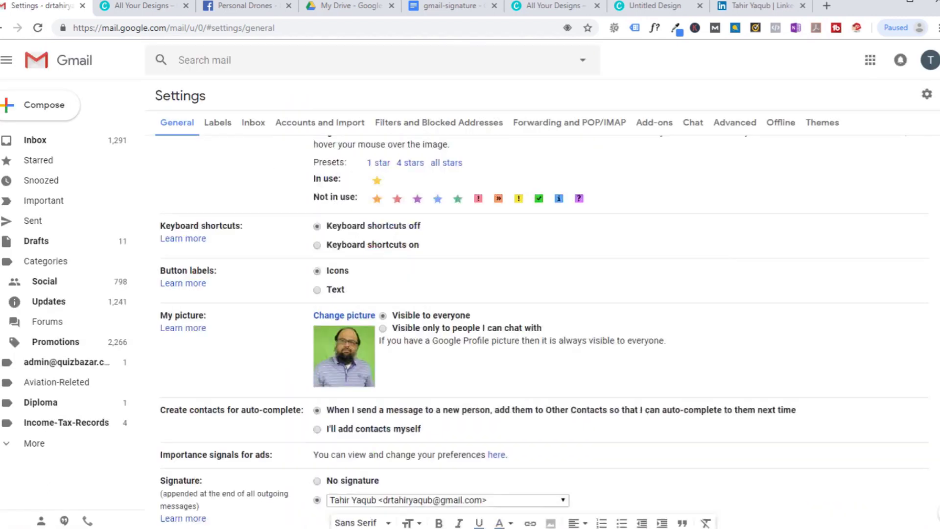
scroll(599, 217, down, 4)
scroll(599, 218, up, 2)
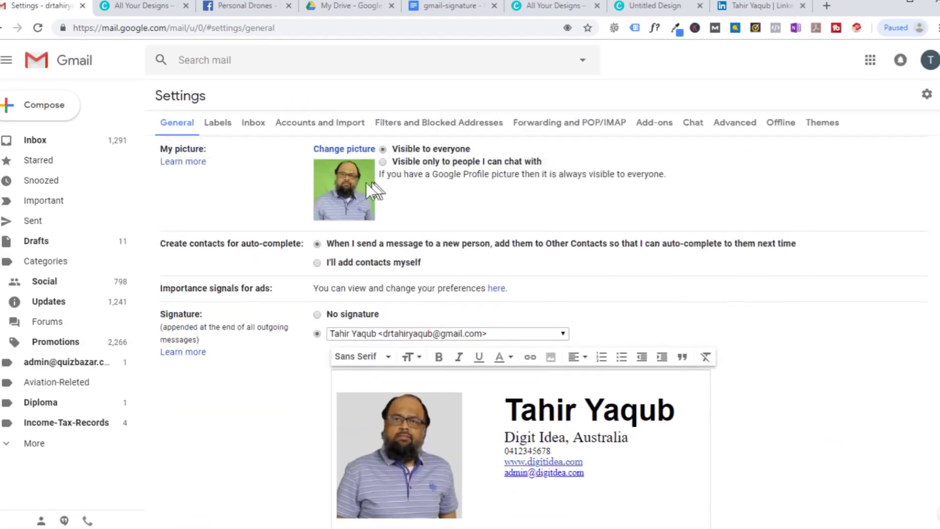
scroll(552, 230, down, 5)
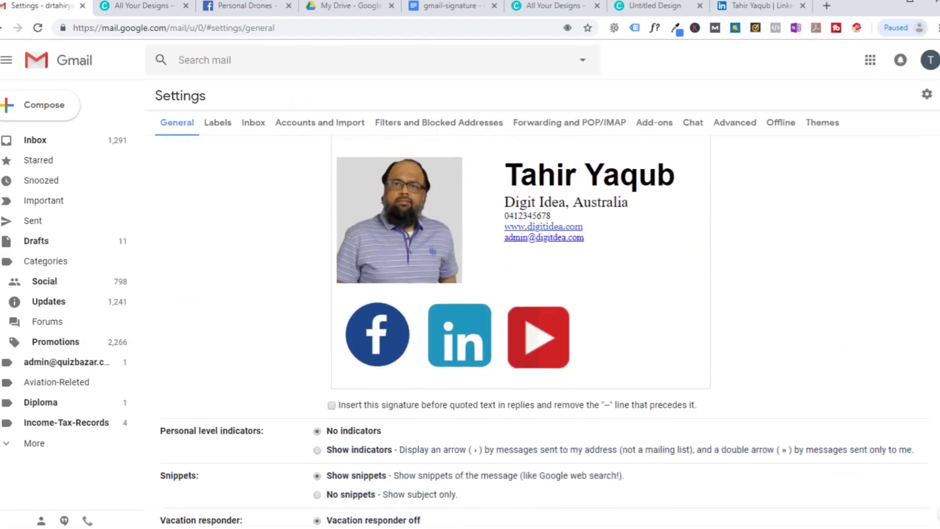
scroll(665, 256, up, 3)
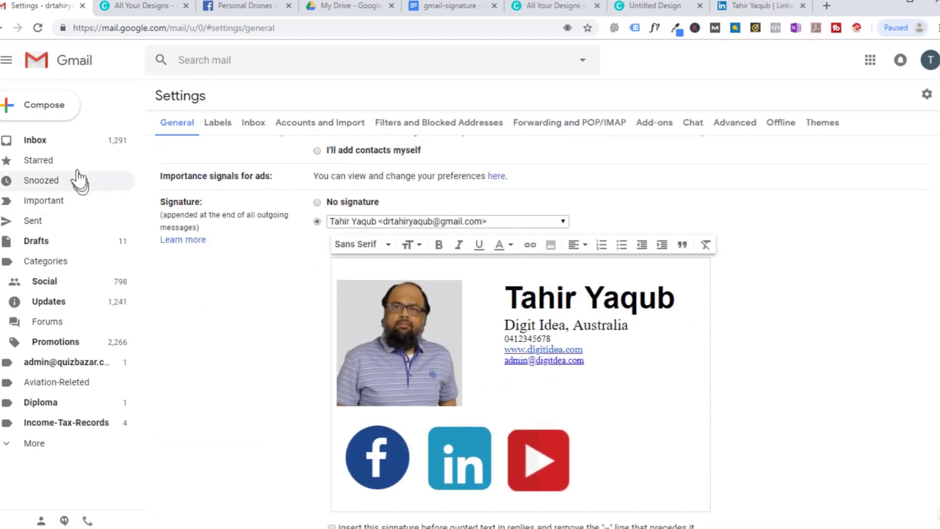
click(53, 111)
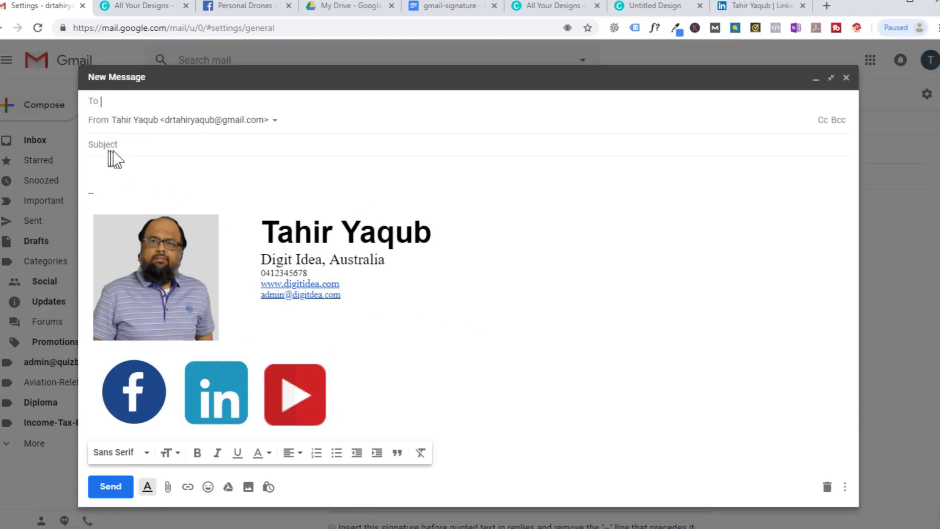
click(850, 80)
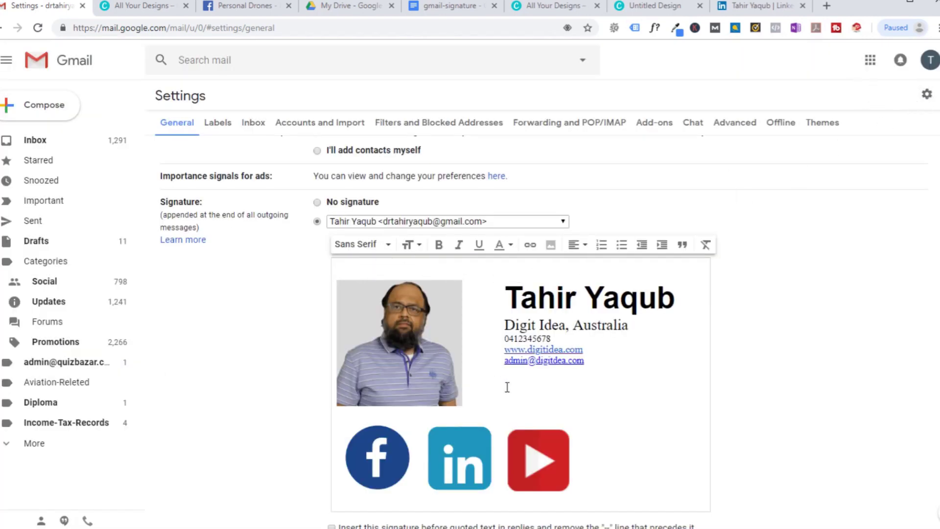
Add the line "Best Regards" above the portrait in the signature and save the changes
scroll(401, 333, up, 3)
click(357, 399)
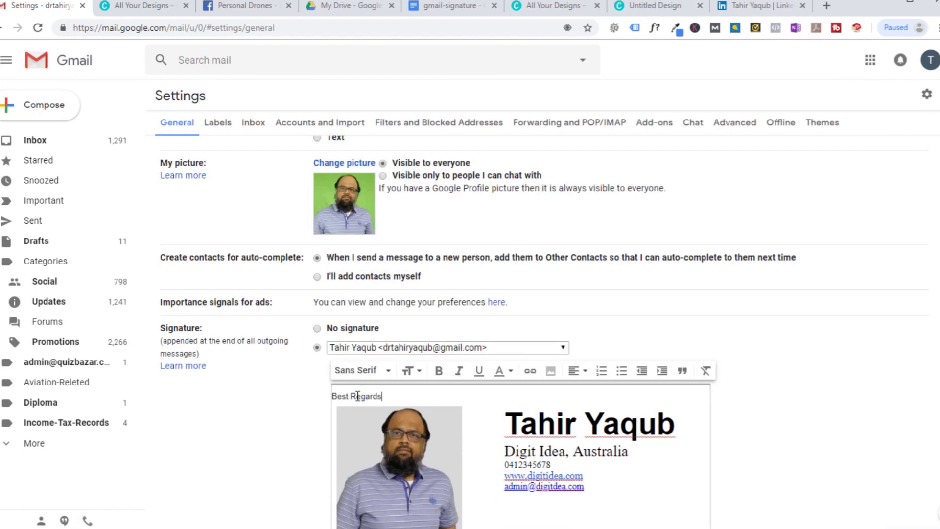
scroll(719, 485, down, 10)
click(527, 462)
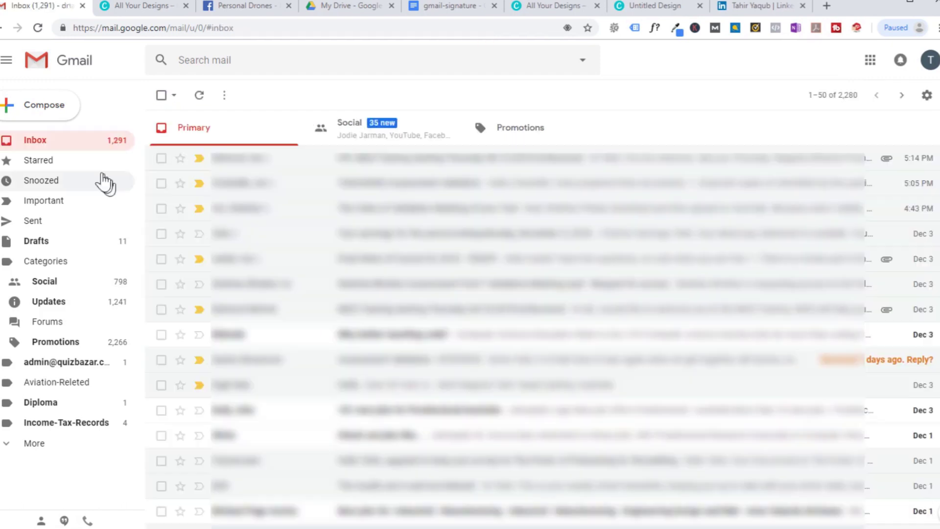
Send a test message reading "hi" to the account's own address without a subject, and open it from the inbox
click(50, 111)
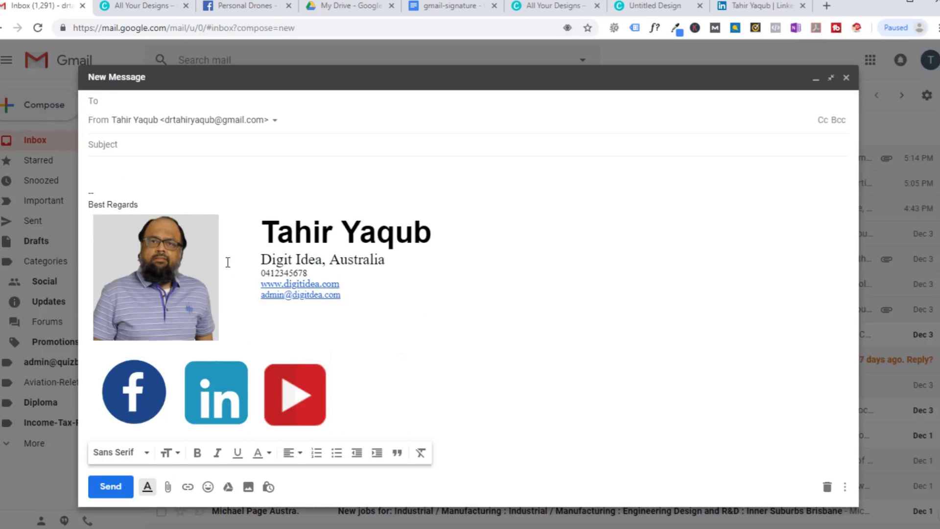
text(dr)
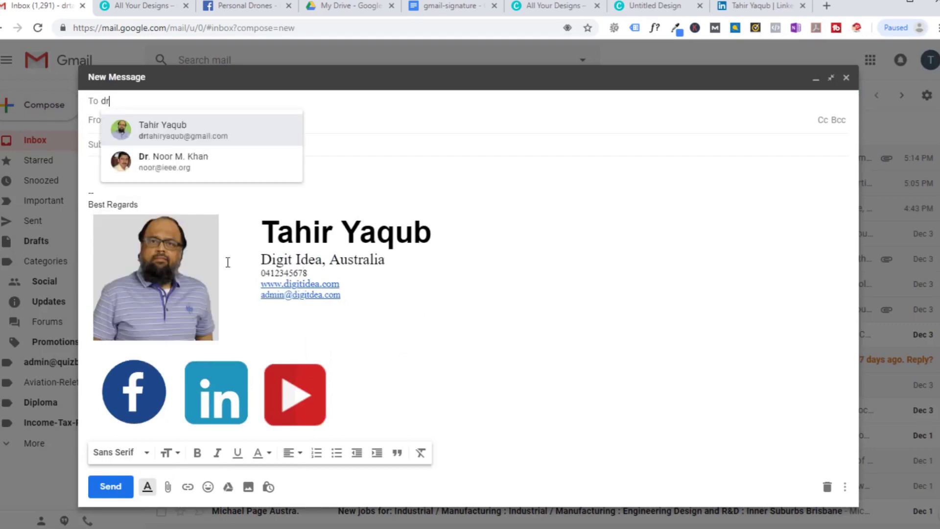
click(204, 140)
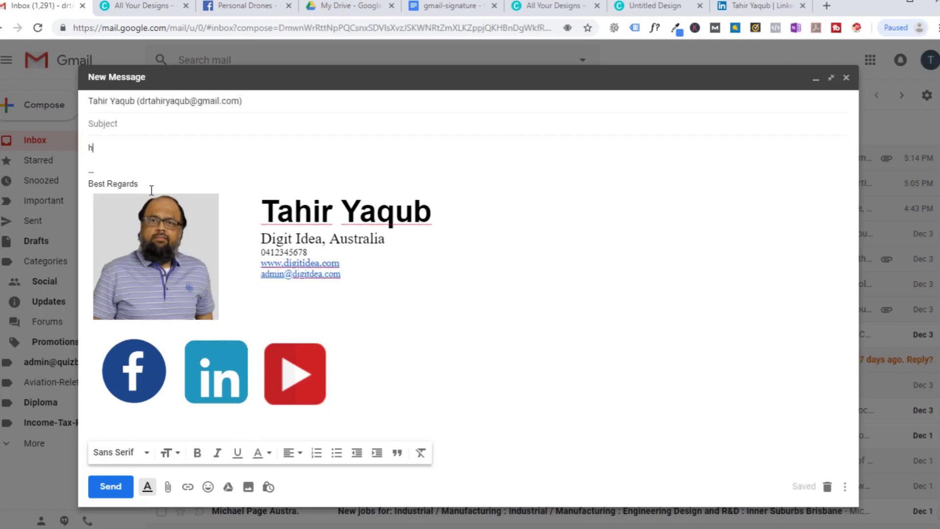
click(111, 486)
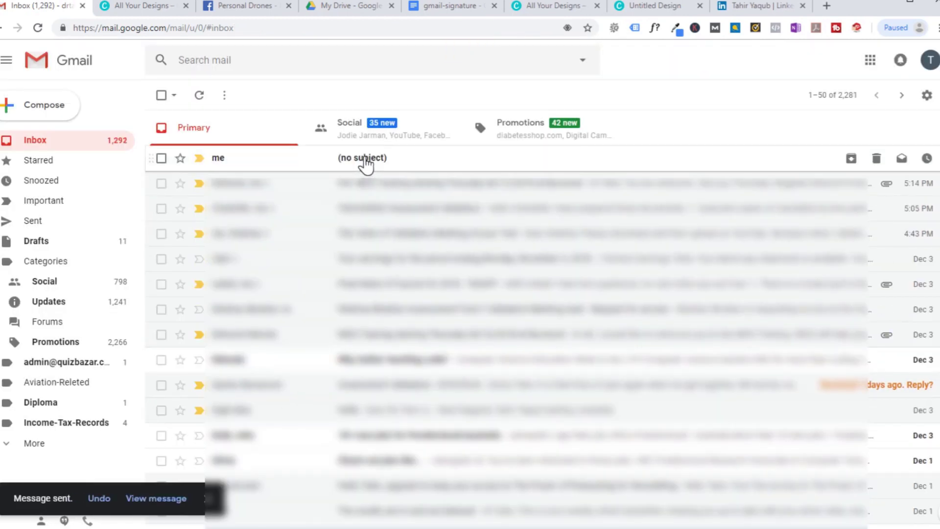
click(365, 161)
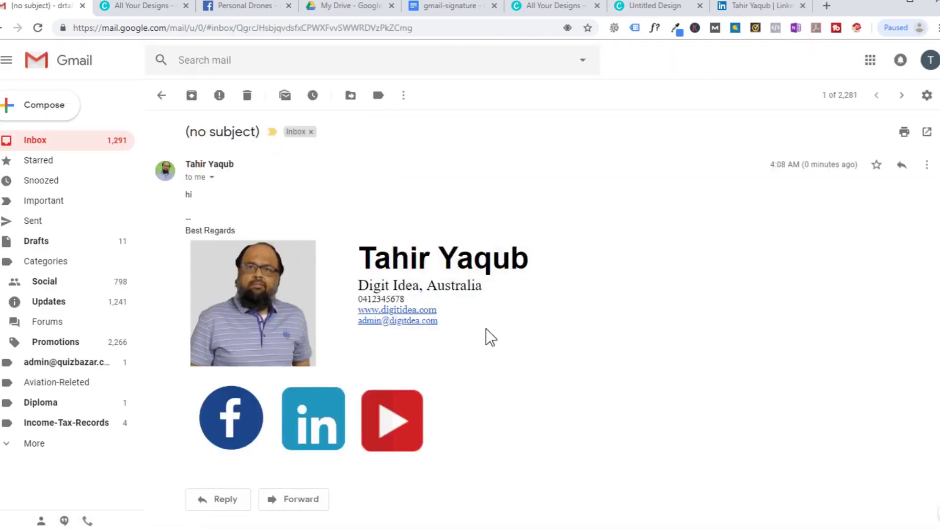